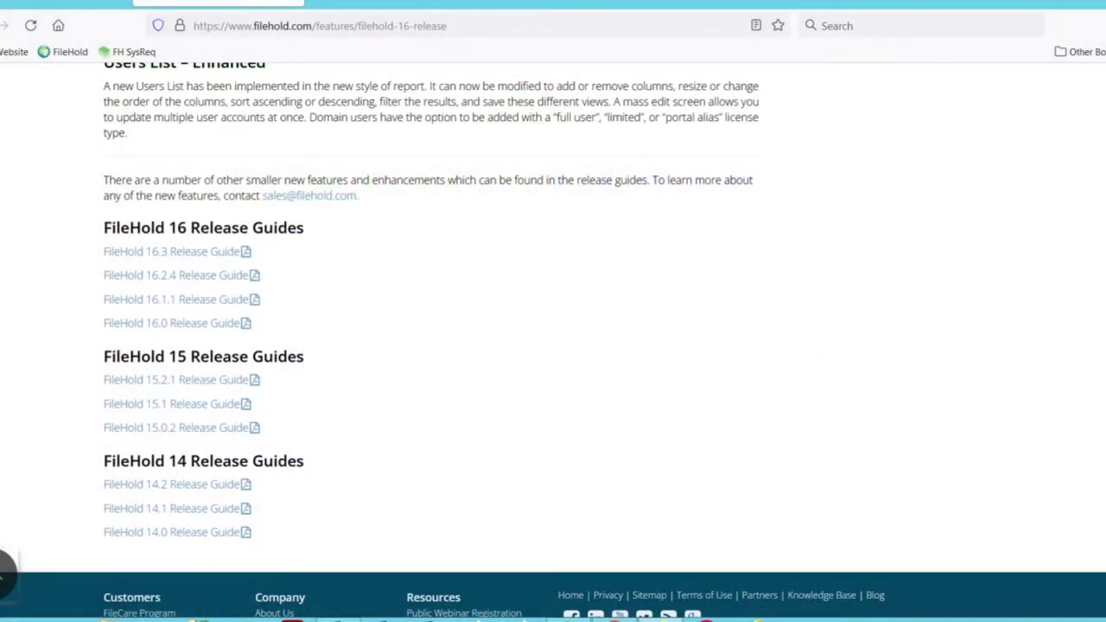
Open the FileHold 16.3 Release Guide PDF from the FileHold 16 Release Guides list
left_click(179, 253)
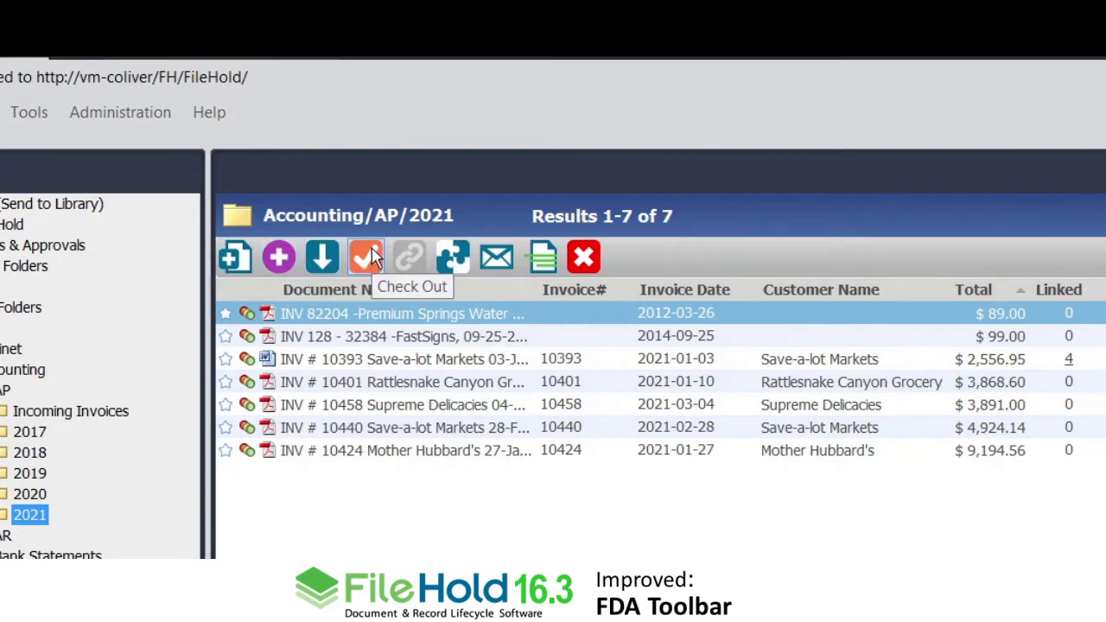
Add the INV 128 FastSigns invoice to the selected Premium Springs Water invoice
left_click(395, 336, "ctrl")
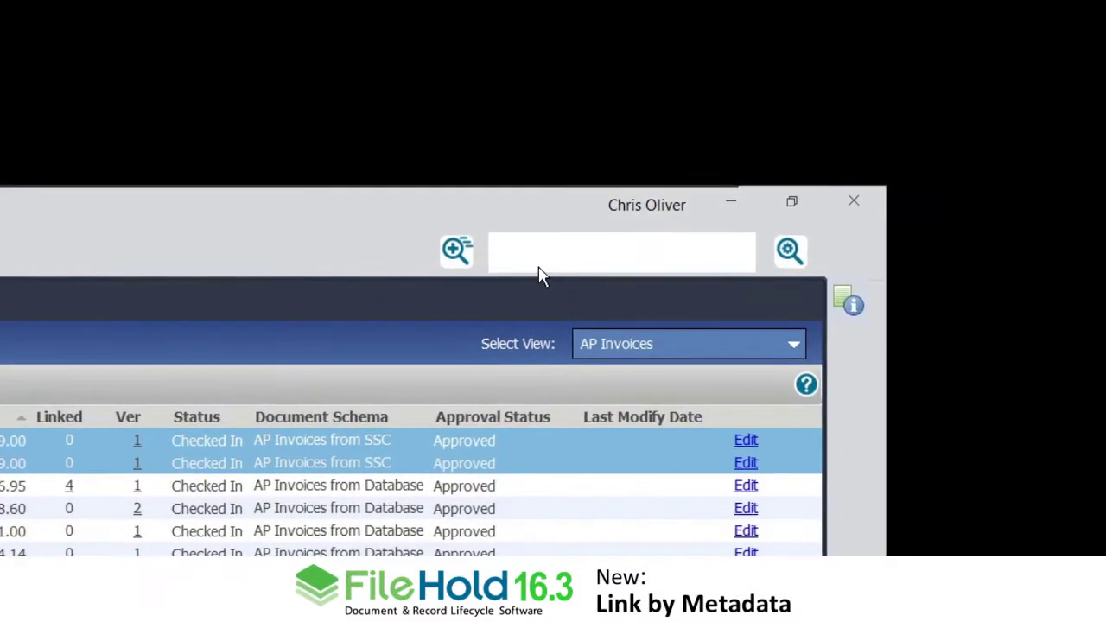
Switch the quick search type to Ad hoc, then back to PO Number
left_click(458, 261)
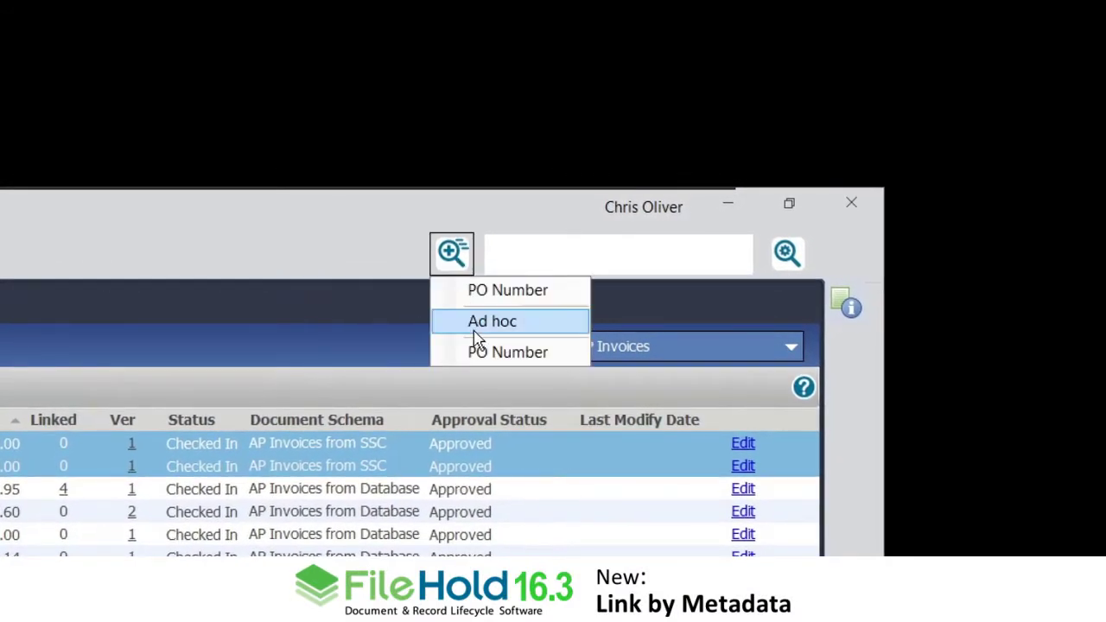
left_click(475, 321)
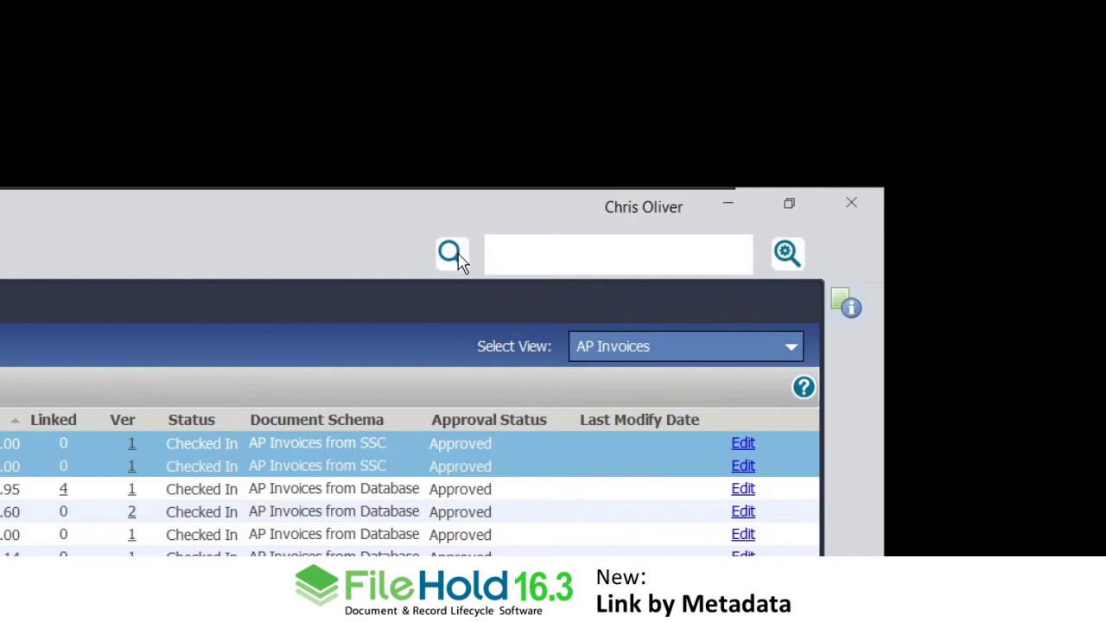
left_click(452, 257)
left_click(483, 301)
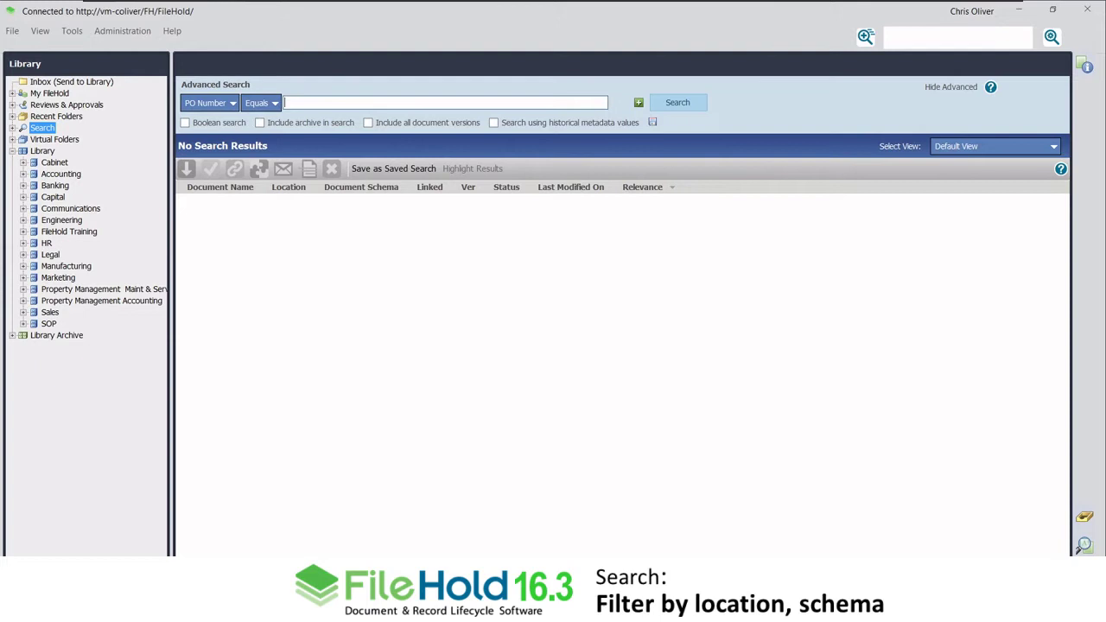
Run an advanced search for PO Number 123456
left_click(303, 102)
type("123456")
key("Return")
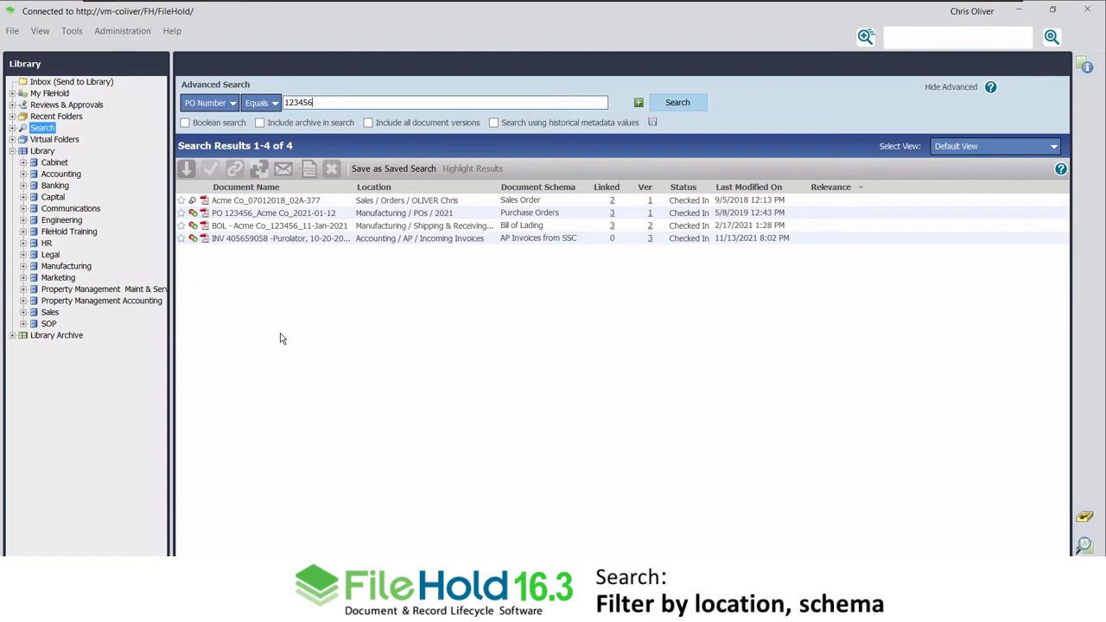
In the Sales > Orders salesperson's folder, select the Acme Co_07012018_02A-377 sales order
left_click(23, 312)
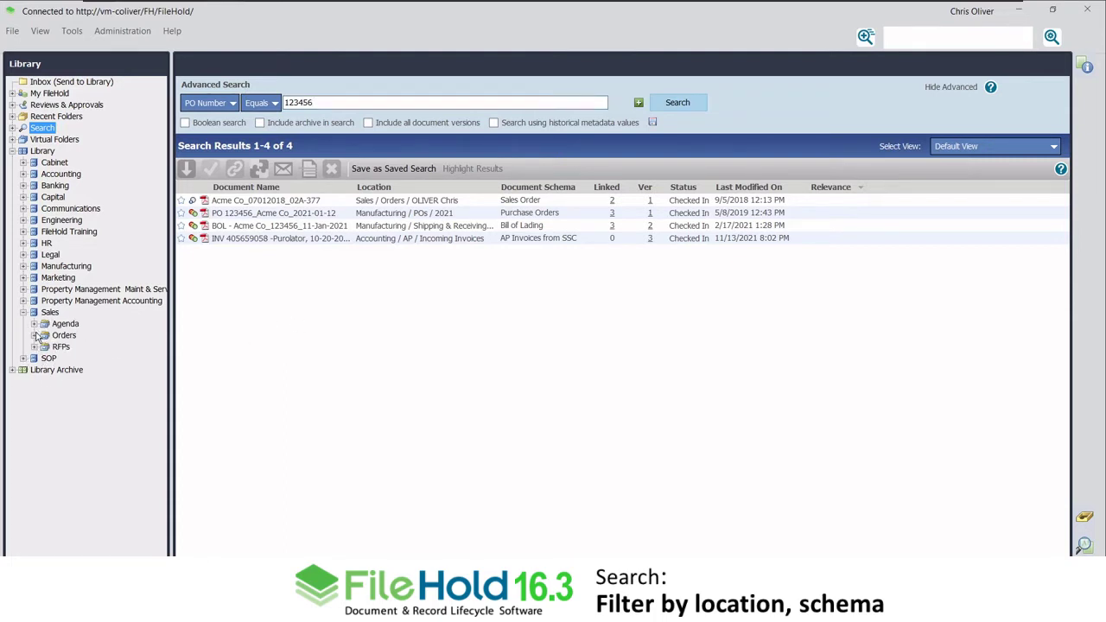
left_click(34, 334)
left_click(83, 369)
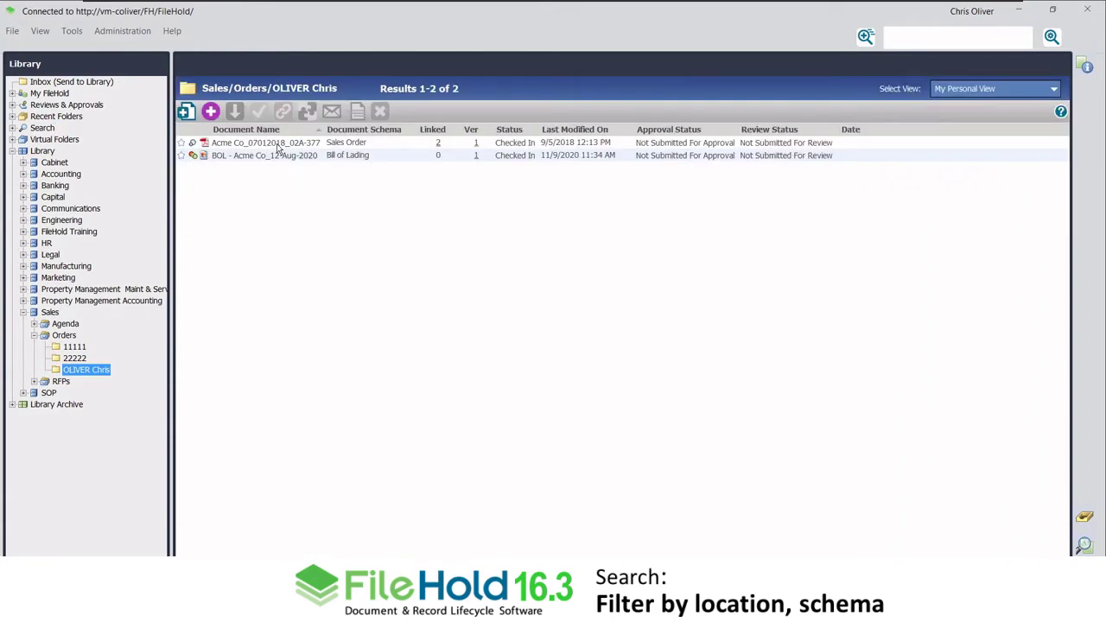
left_click(278, 145)
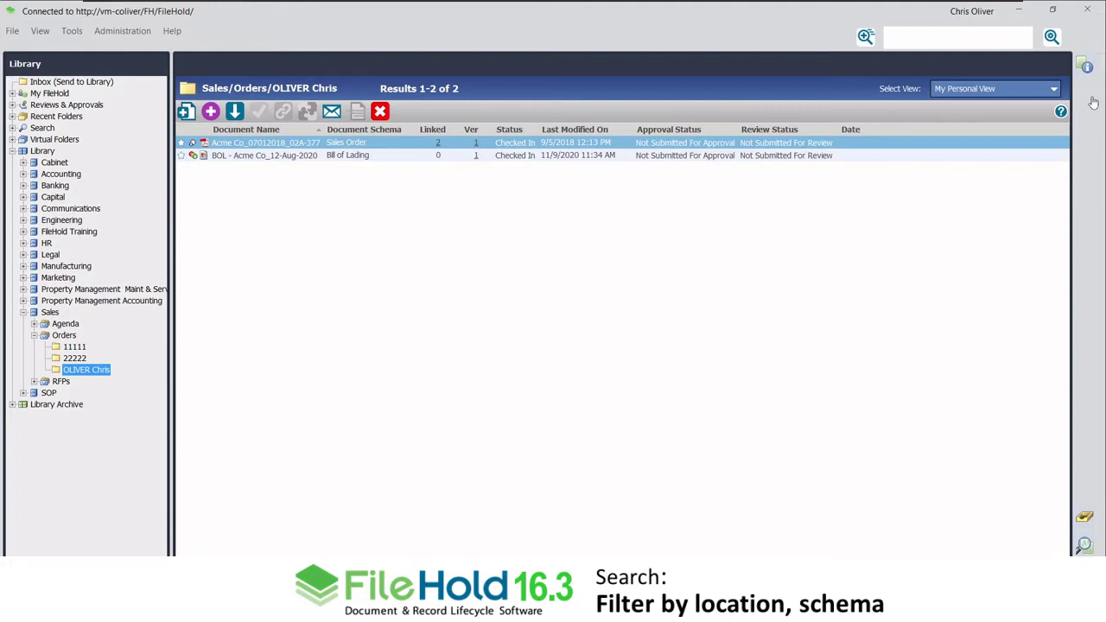
Show the order's metadata and list PO Number 123456 documents linked by value but not schema
left_click(1084, 65)
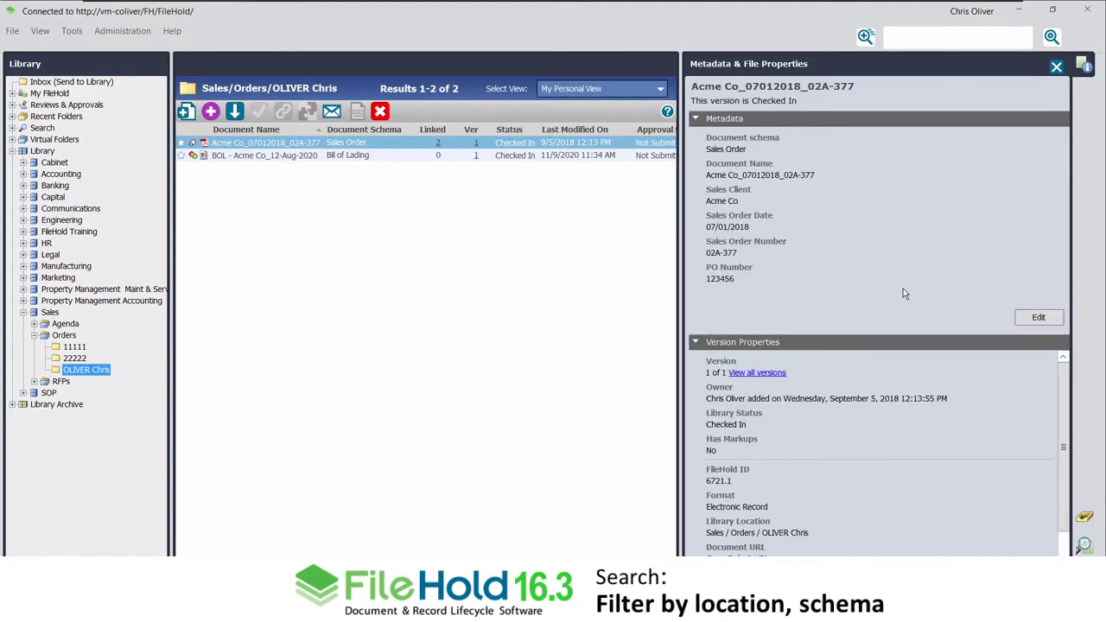
right_click(718, 282)
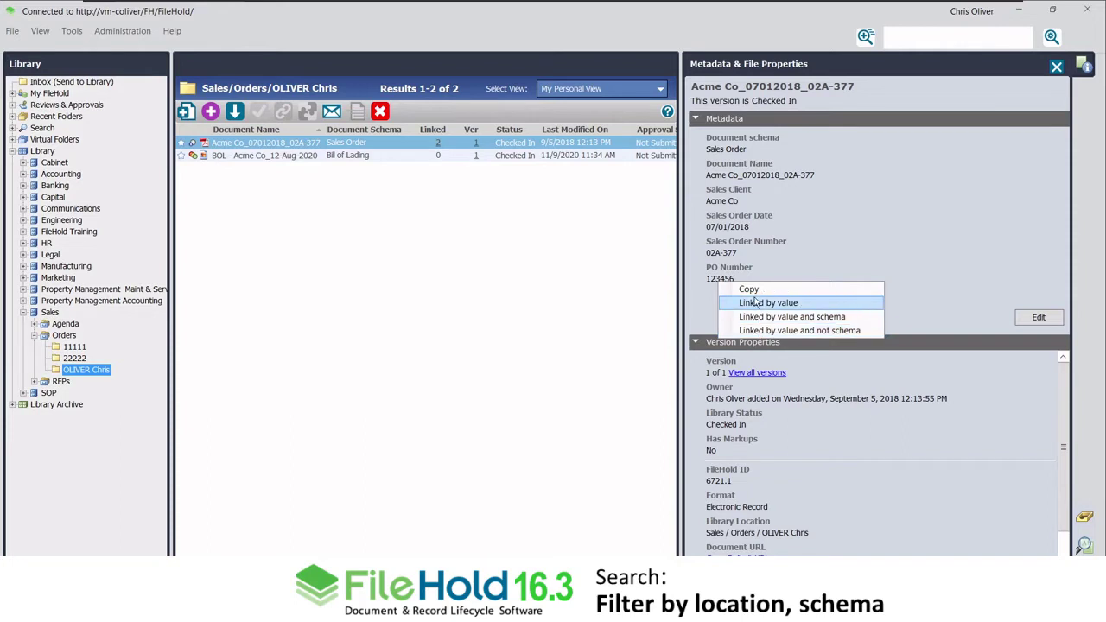
left_click(755, 302)
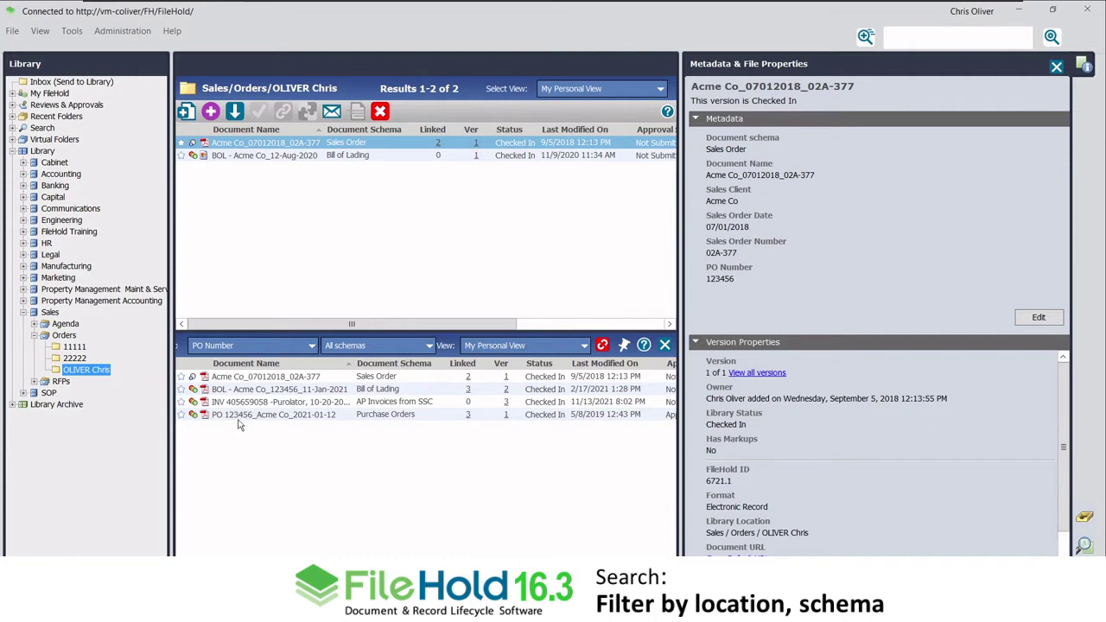
right_click(721, 278)
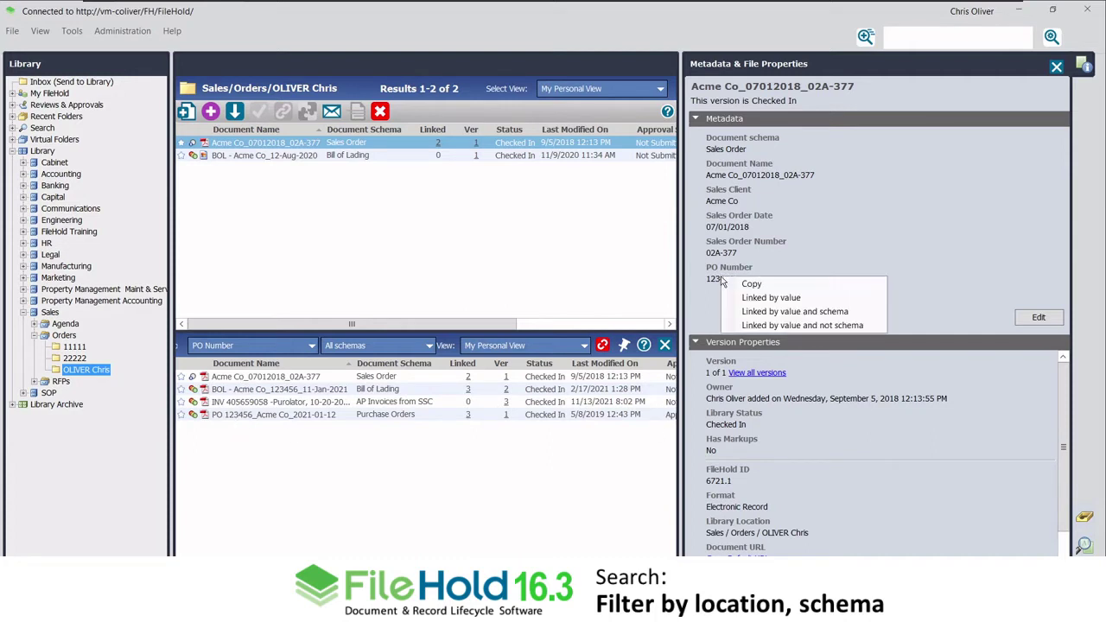
left_click(794, 326)
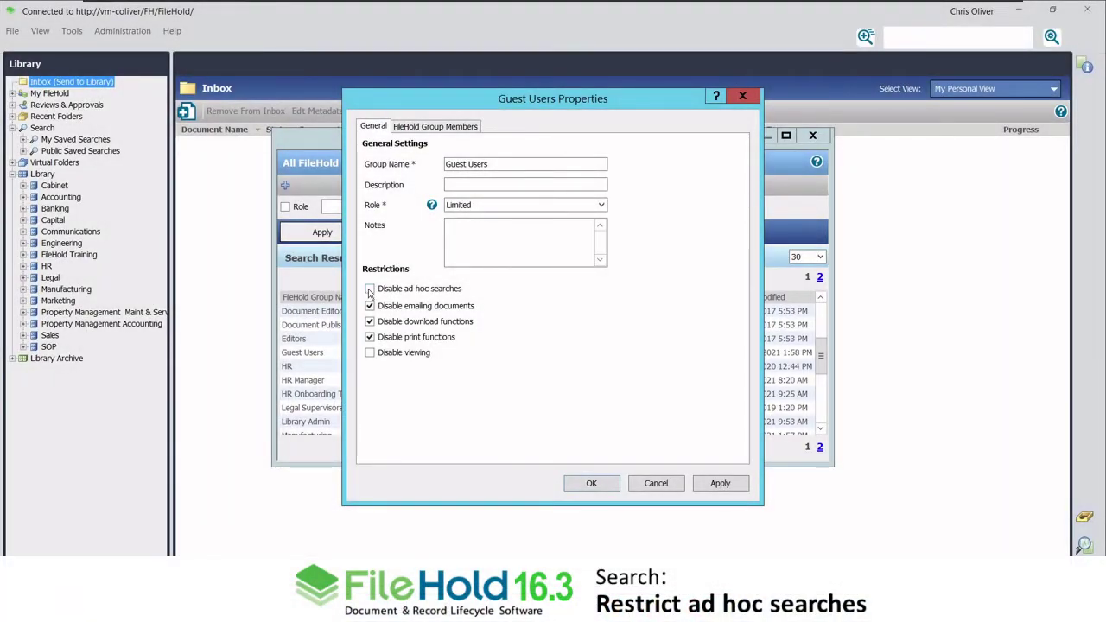
Tick 'Disable ad hoc searches' for Guest Users and save the group properties
left_click(370, 290)
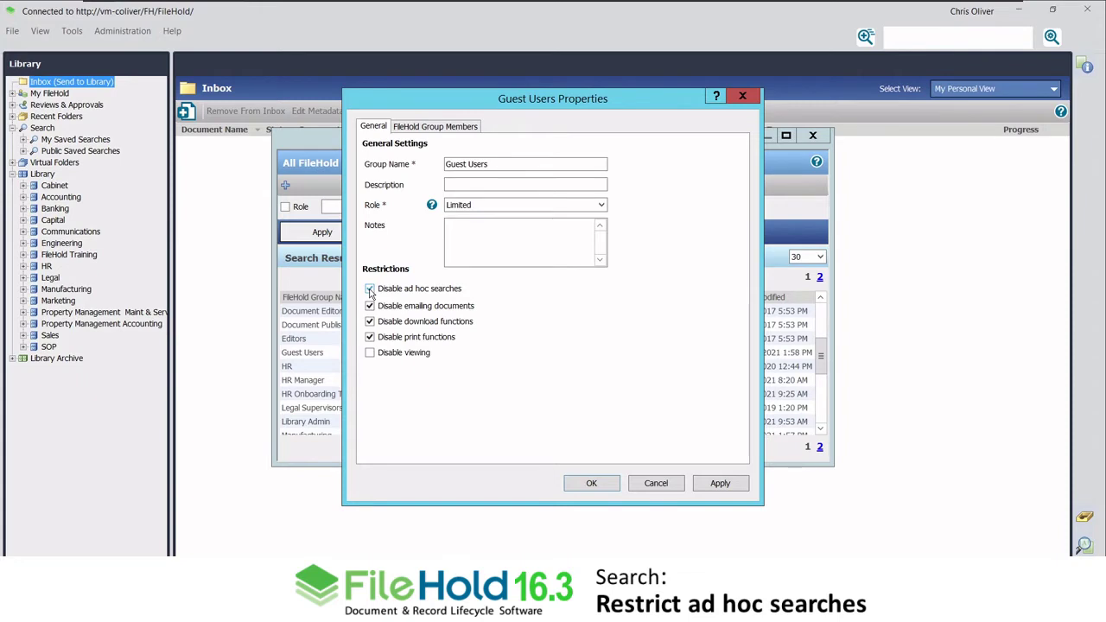
left_click(596, 484)
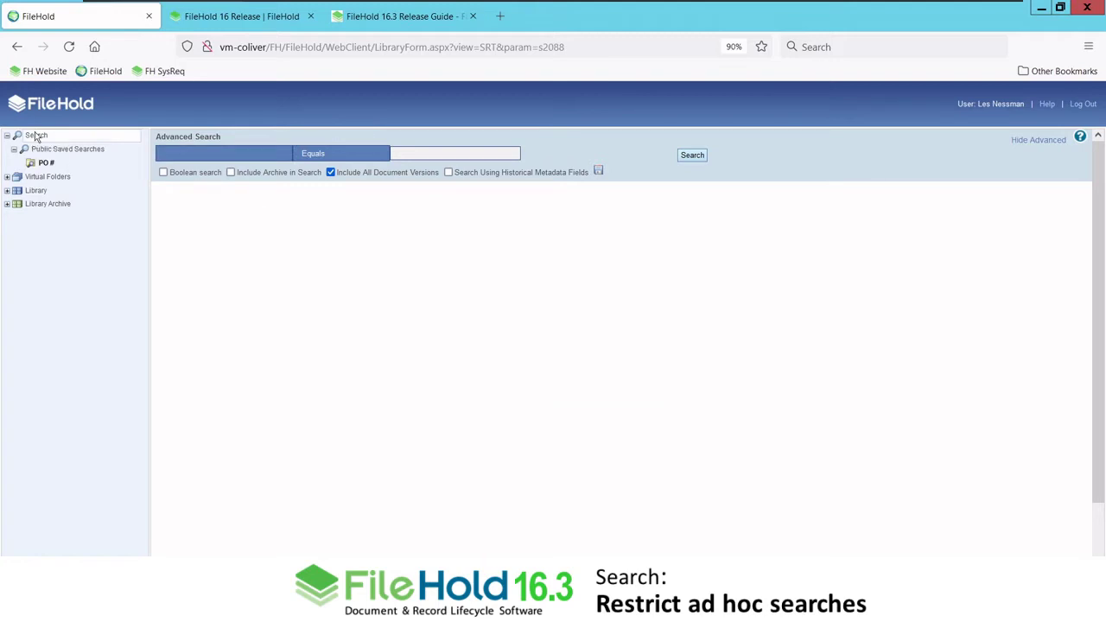
Open the 'PO #' saved search under Public Saved Searches in the web client
left_click(45, 163)
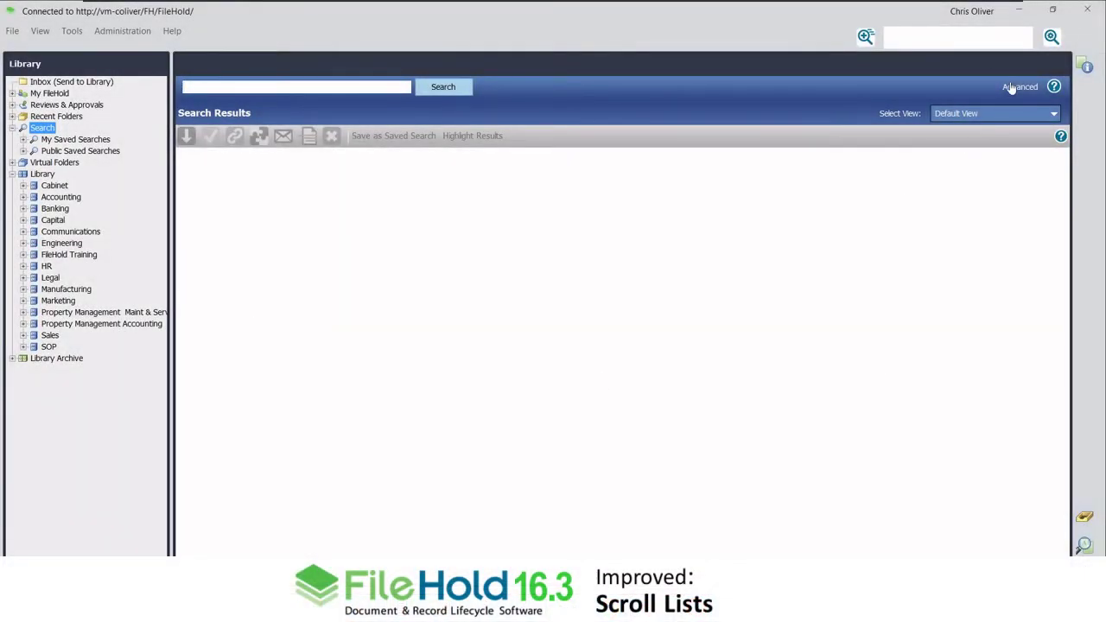
Browse the advanced search 'File or Metadata' field list and its Common MD Fields submenu
left_click(1014, 88)
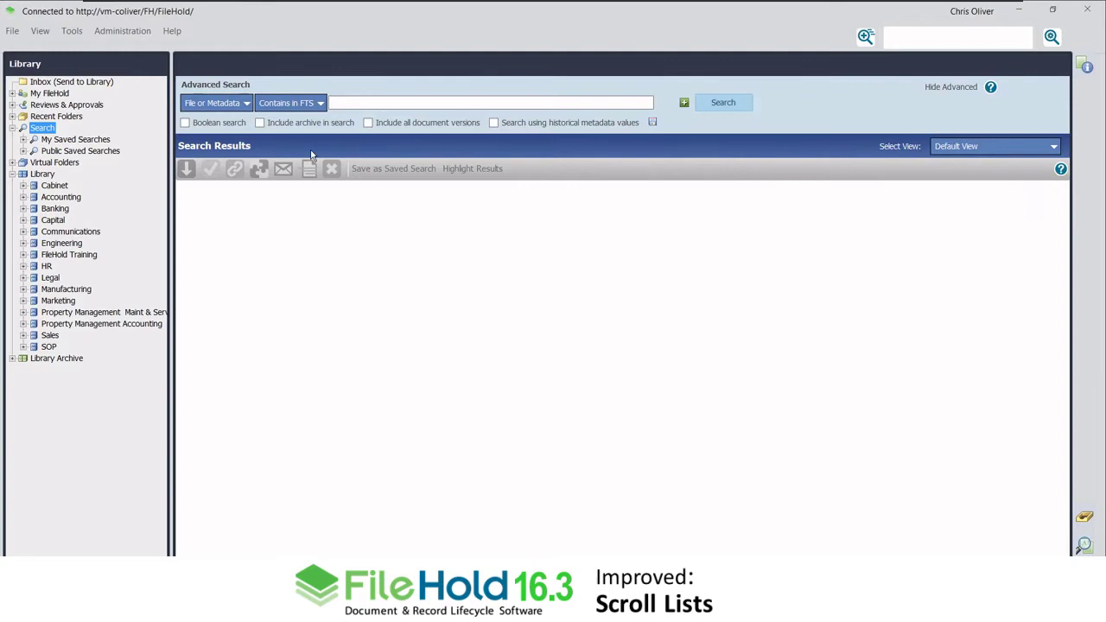
left_click(247, 105)
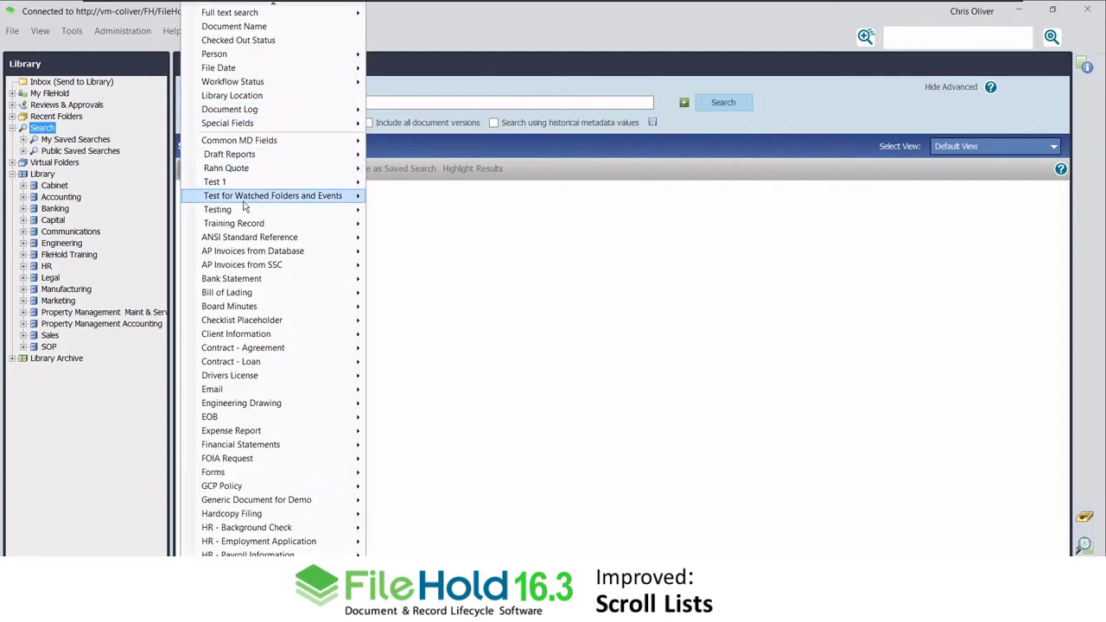
scroll(277, 527, "down", 3)
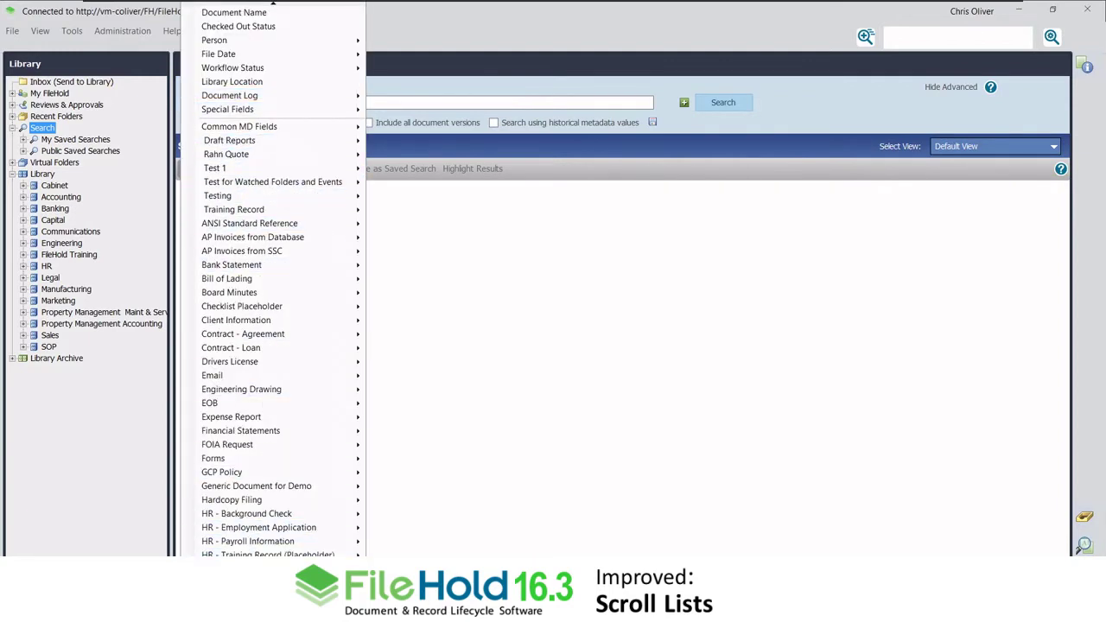
scroll(280, 203, "down", 8)
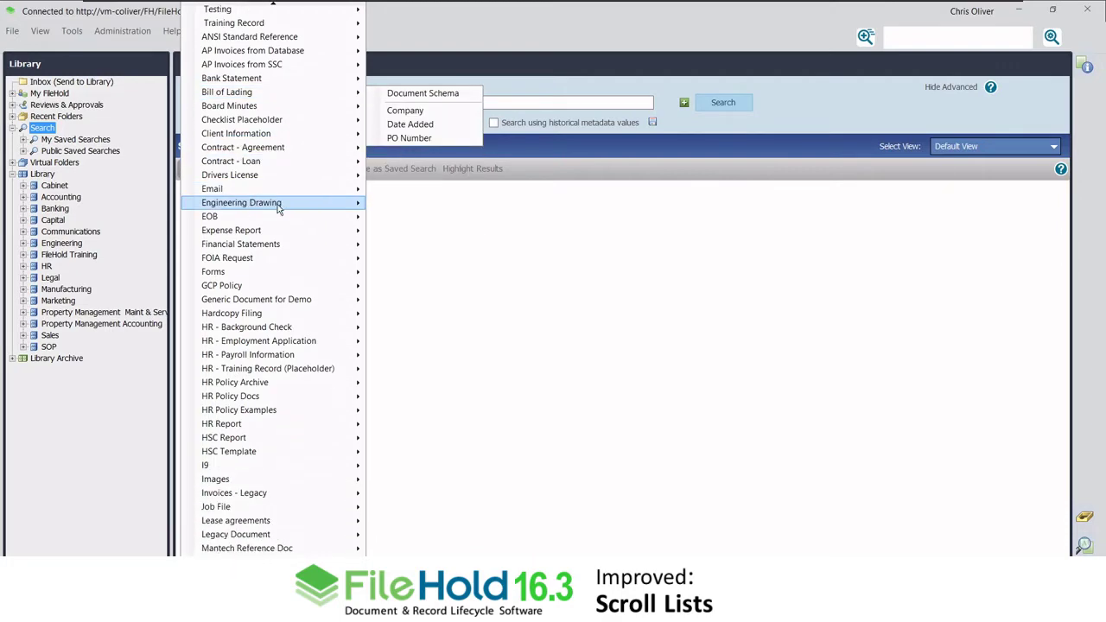
scroll(269, 212, "up", 4)
scroll(267, 215, "up", 7)
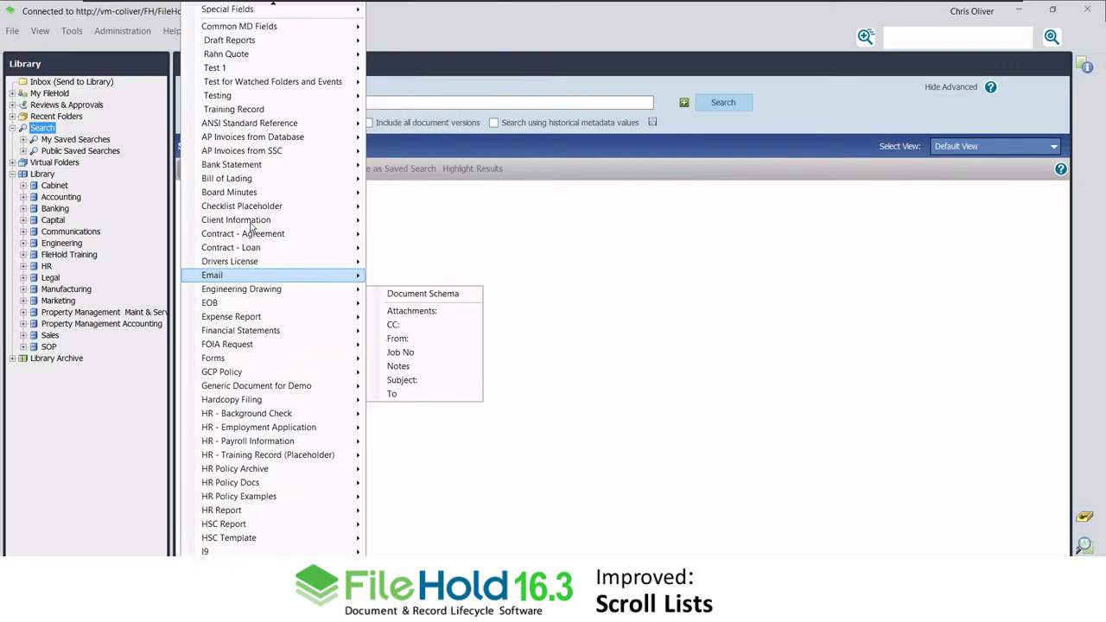
mouse_move(290, 137)
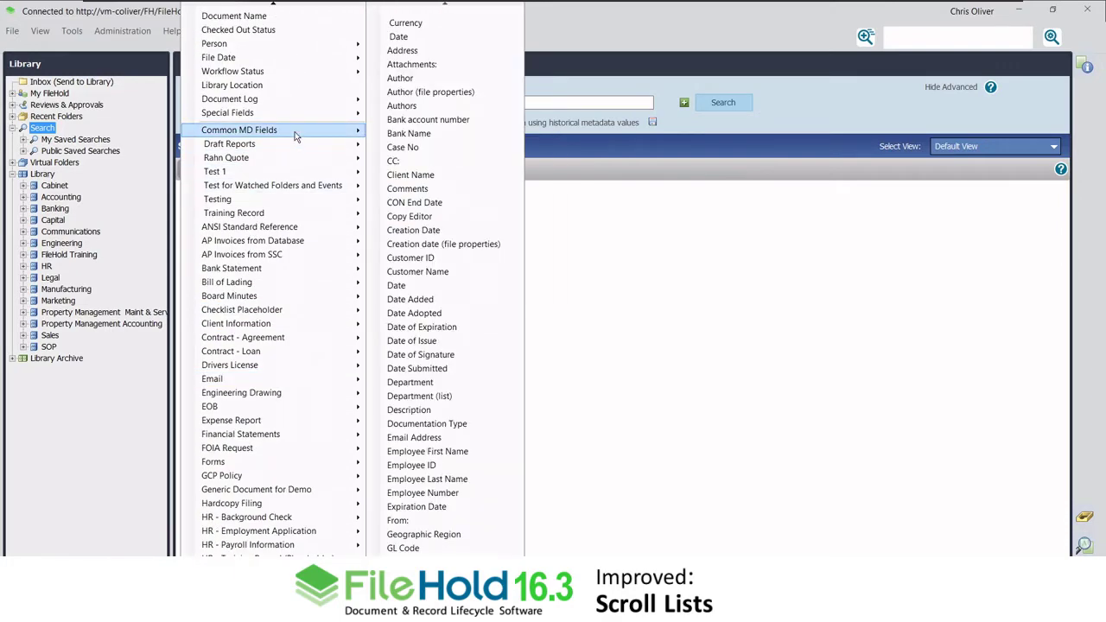
scroll(446, 152, "down", 7)
scroll(445, 152, "down", 2)
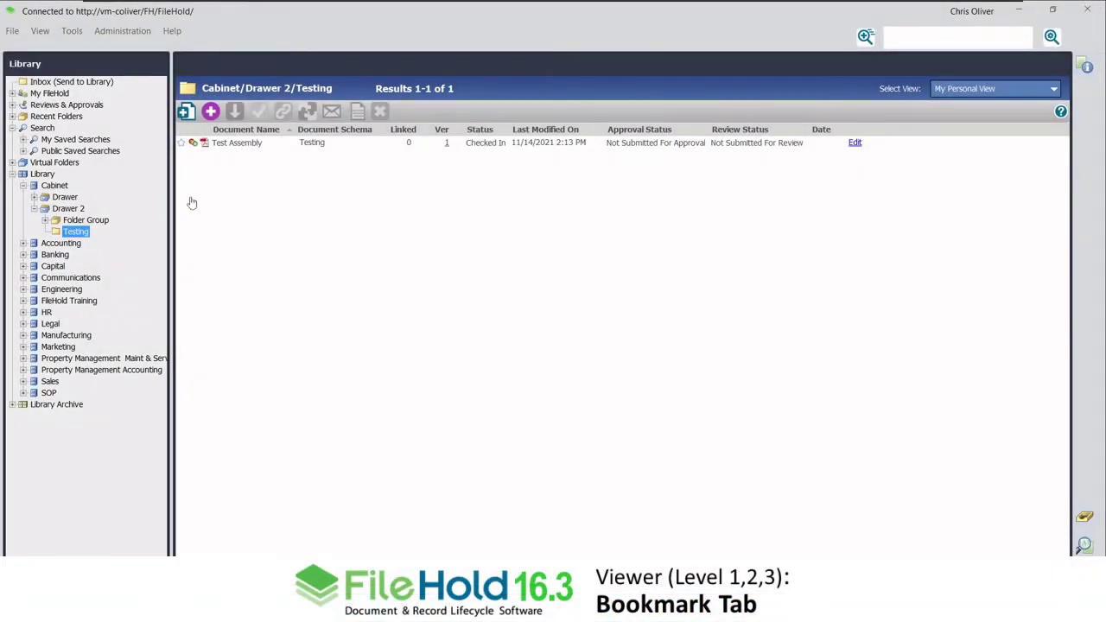
Open Test Assembly in the FileHold viewer and step through Document 1, 2 and 3 bookmarks
right_click(222, 147)
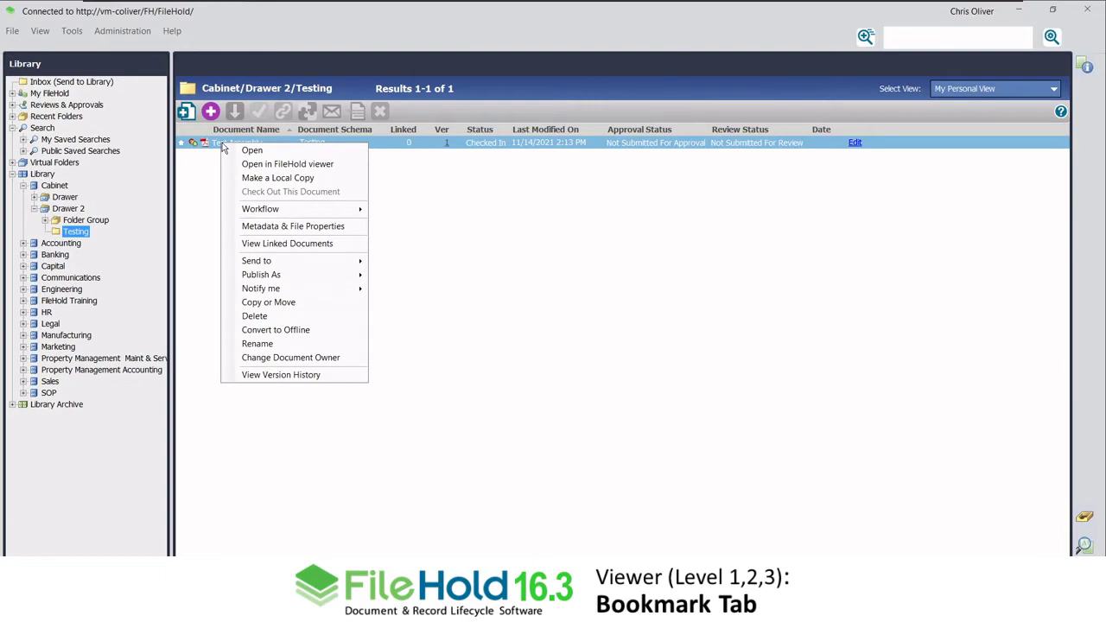
left_click(268, 165)
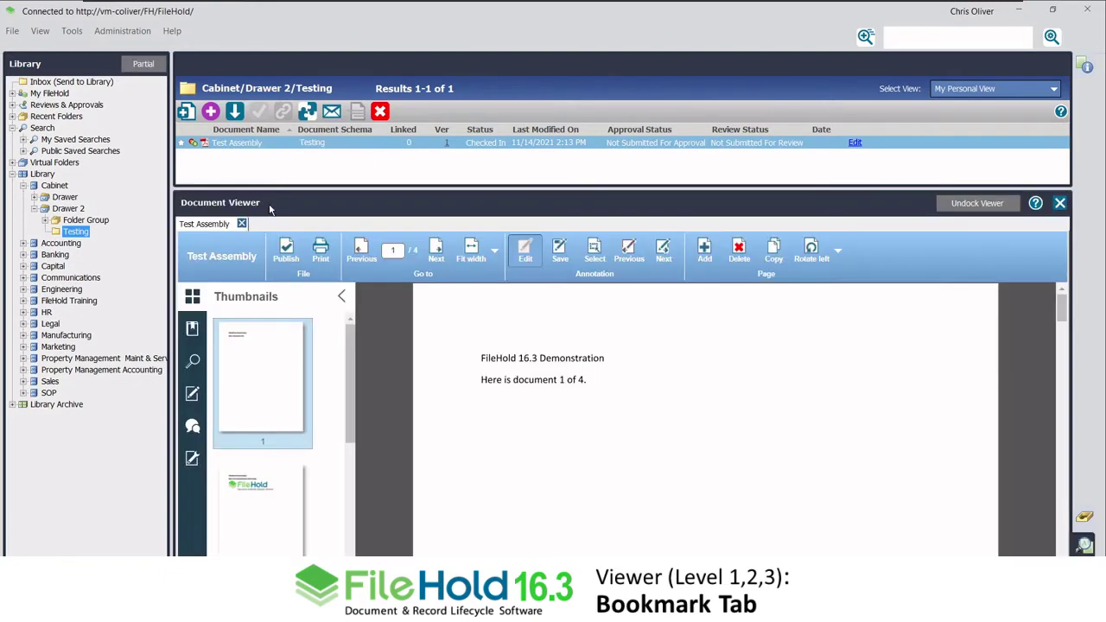
left_click(192, 330)
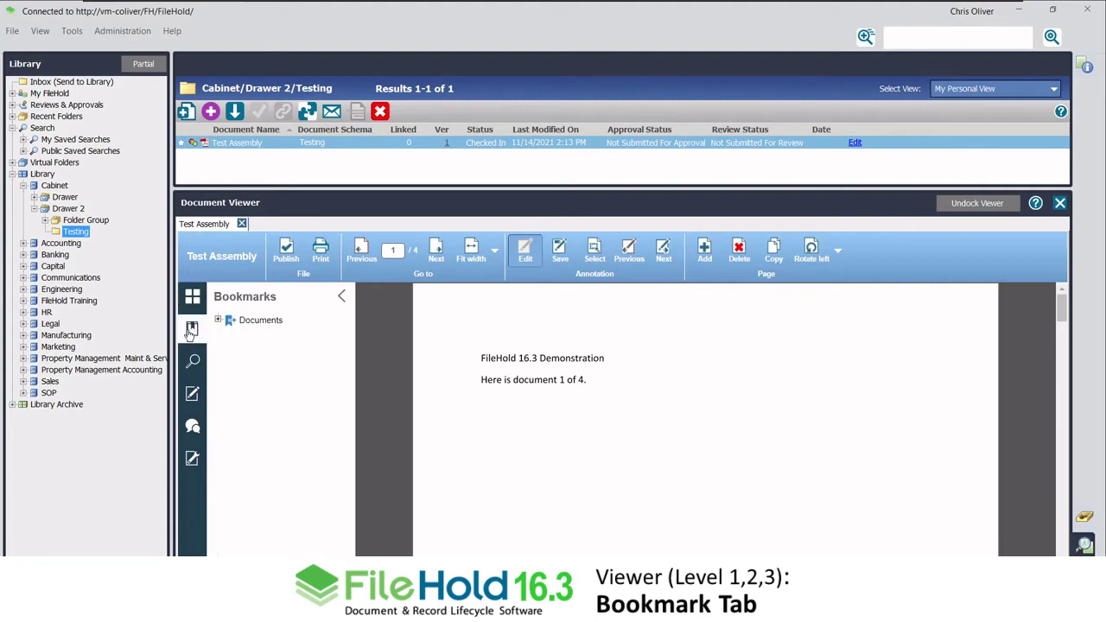
left_click(219, 319)
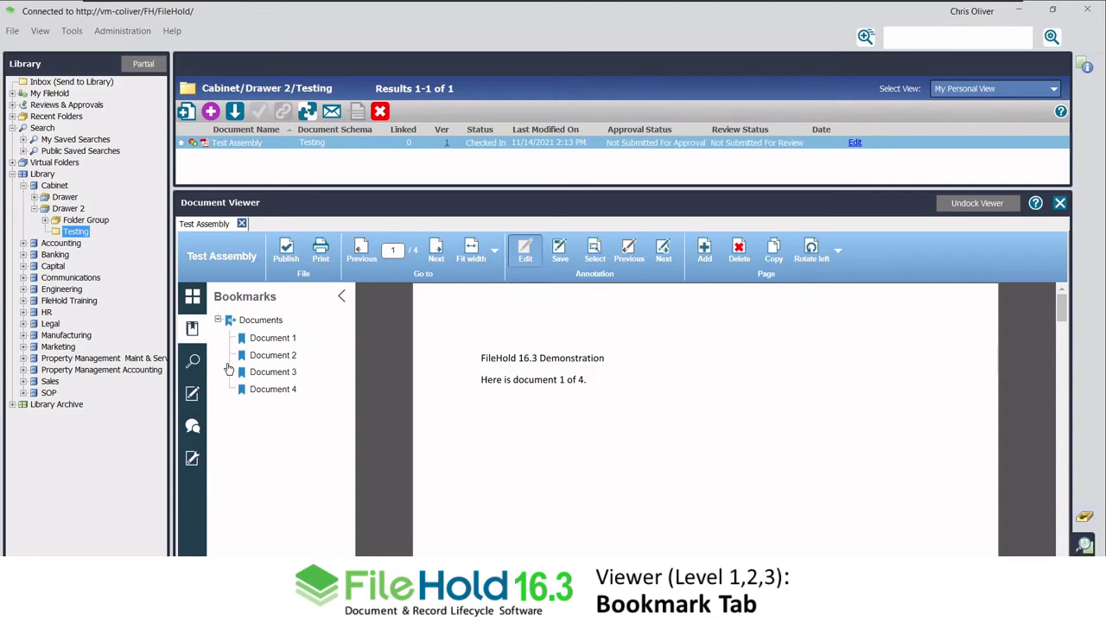
left_click(259, 341)
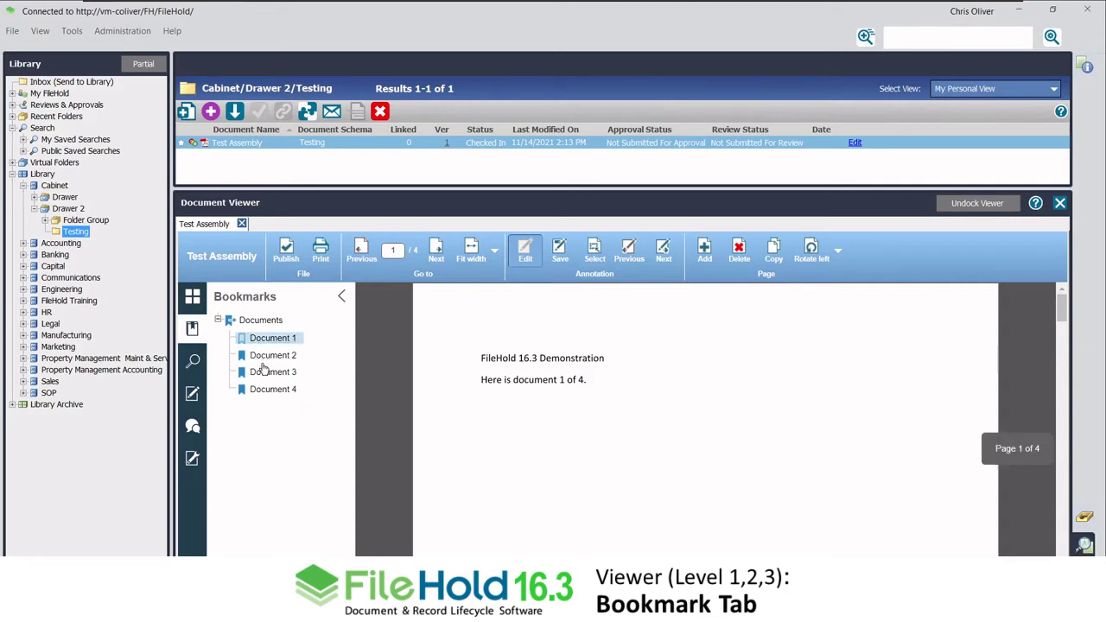
left_click(262, 356)
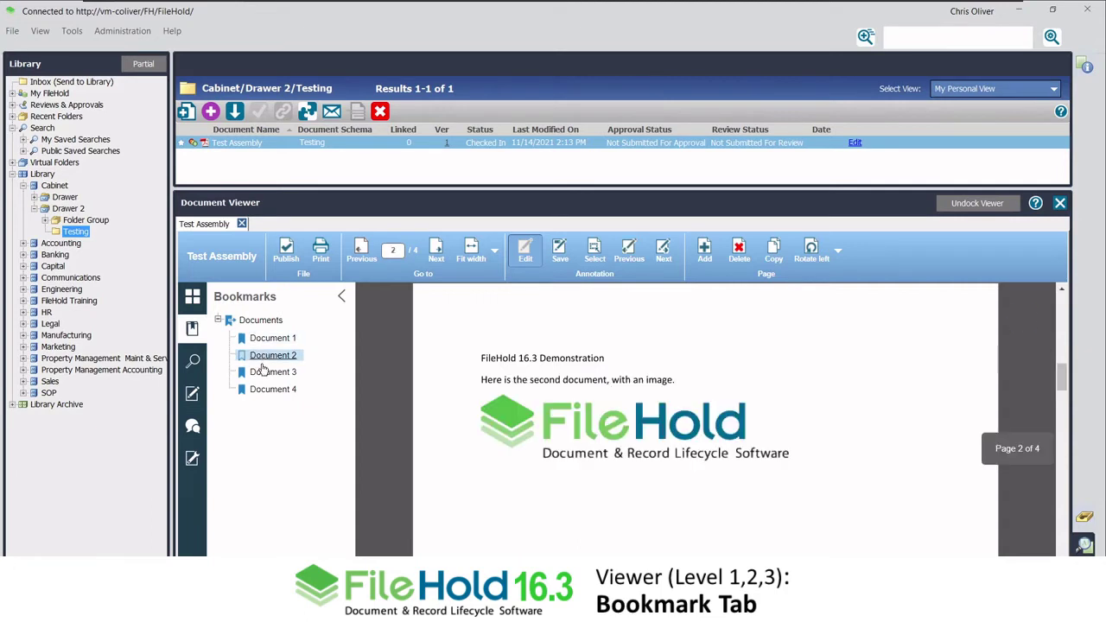
left_click(264, 371)
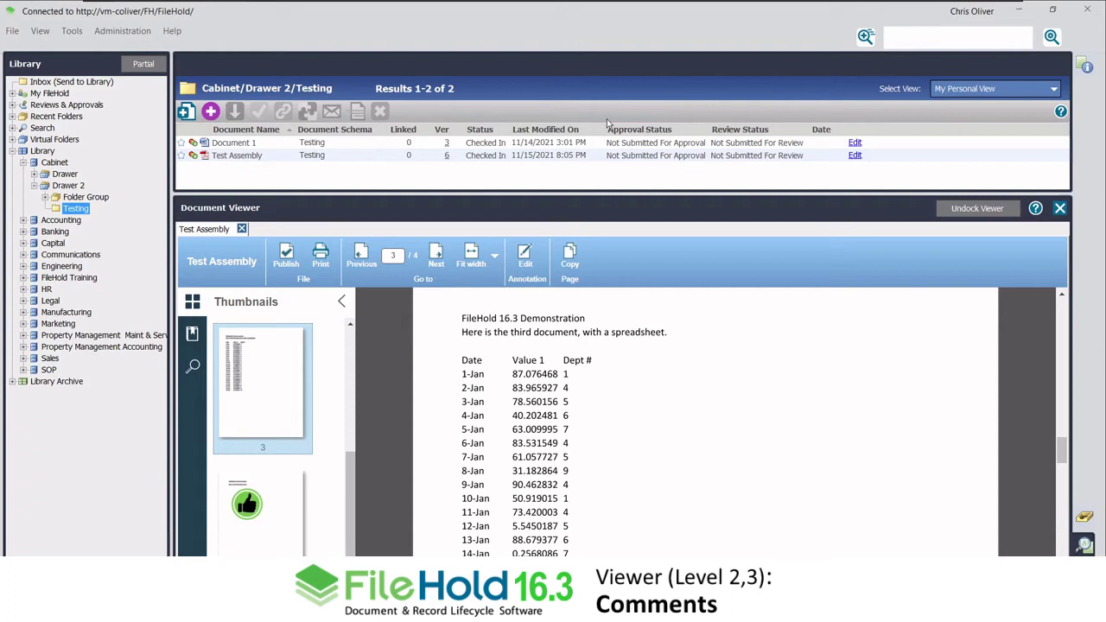
Publish a 'Please check this number.' comment on 87.076468, mentioning a colleague
left_click(523, 257)
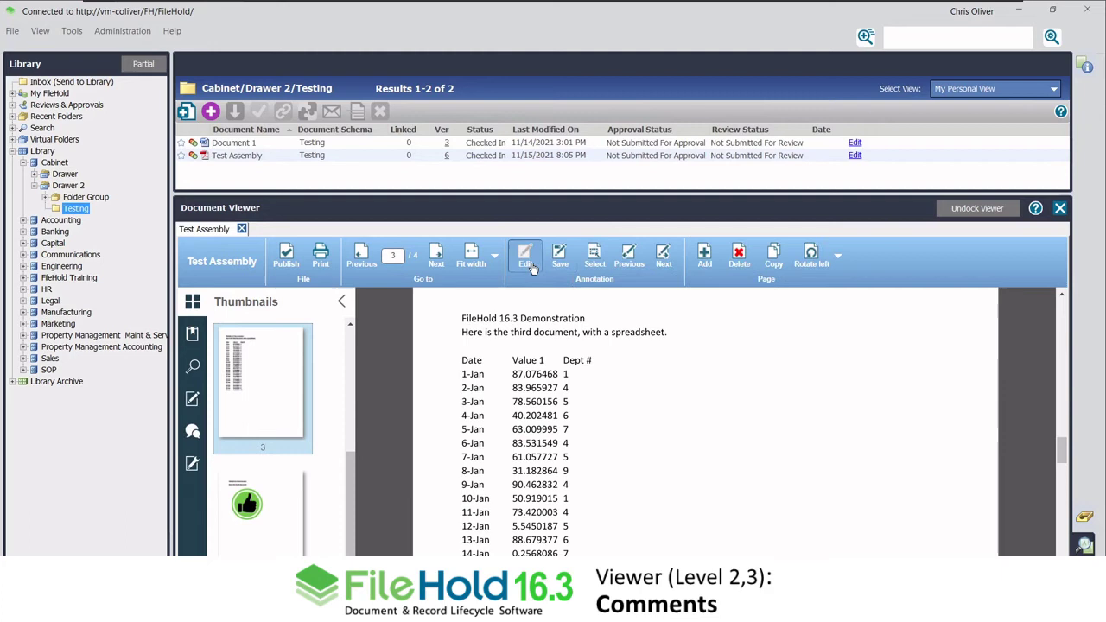
left_click_drag(512, 374, 558, 375)
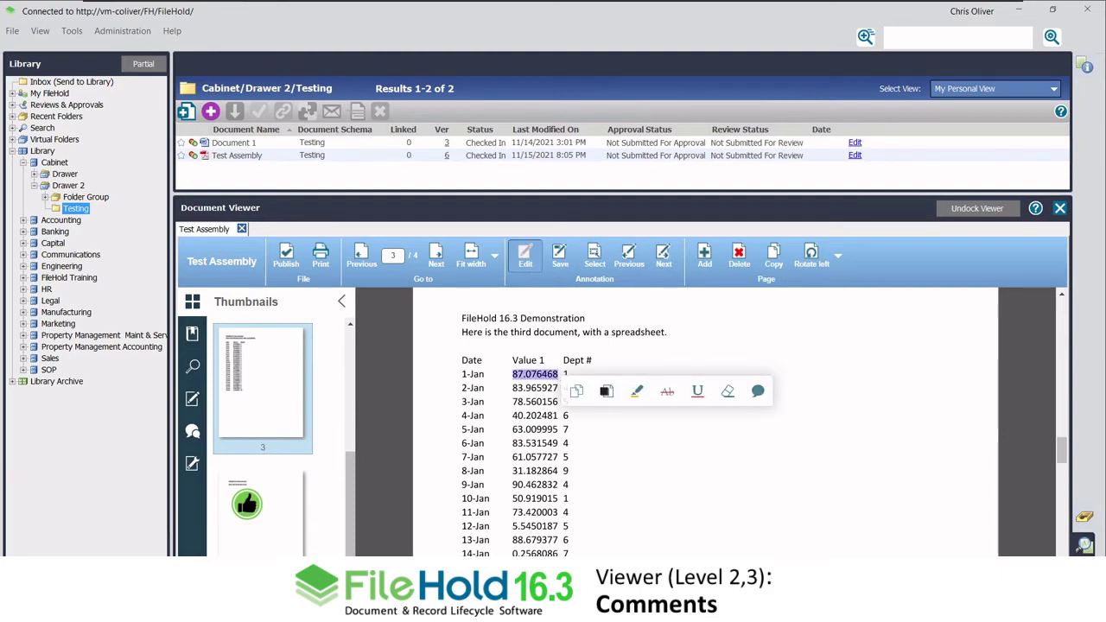
left_click(757, 390)
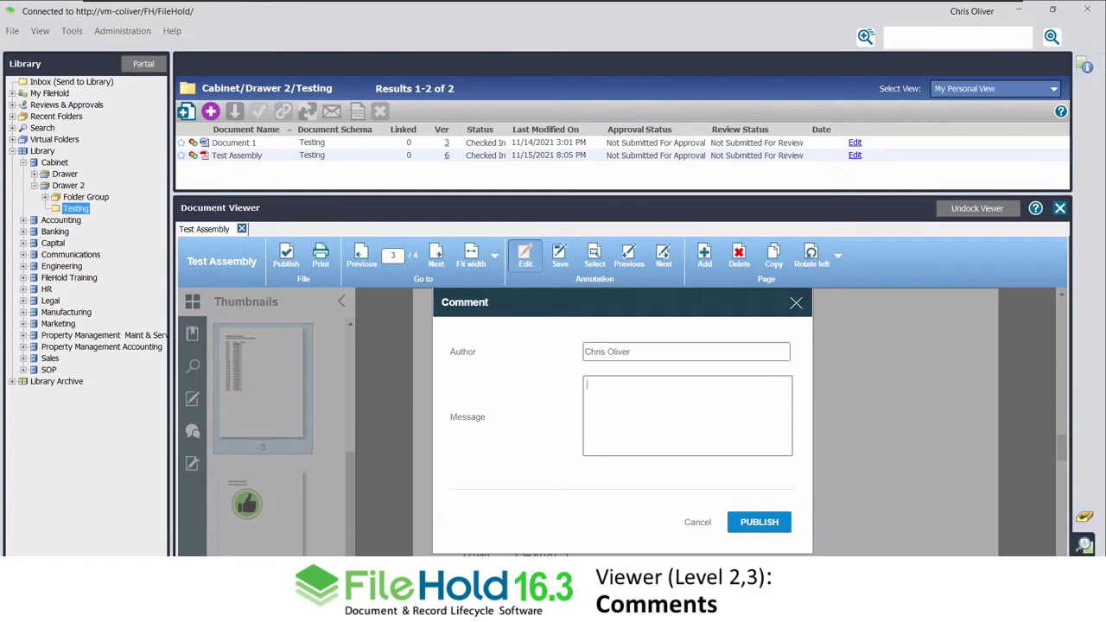
type("Please check this number")
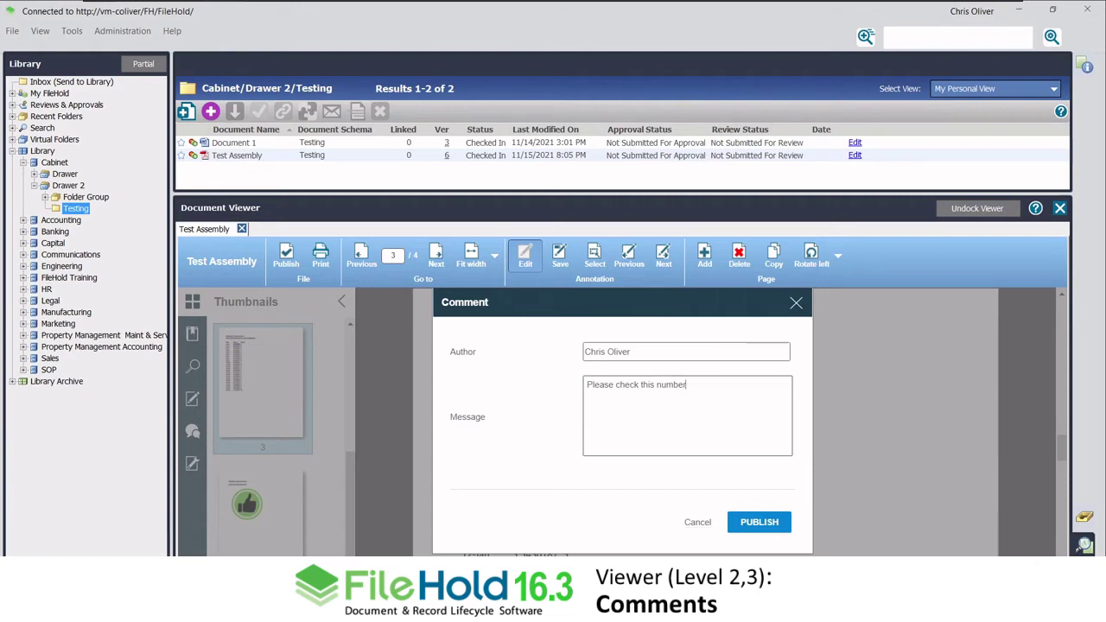
type(".")
type("@andy")
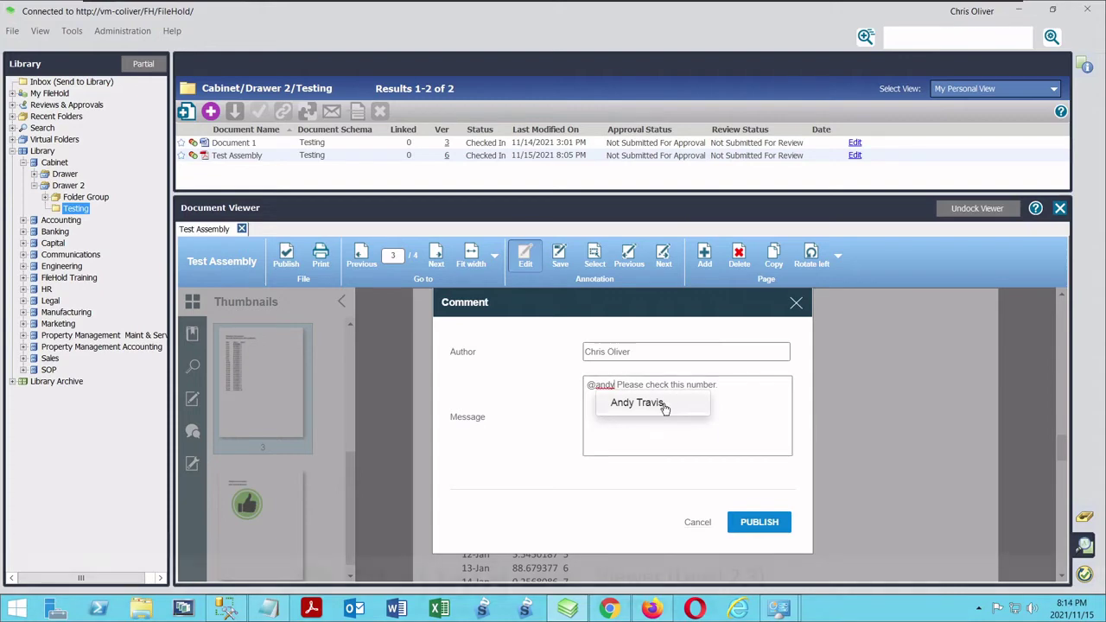
left_click(663, 406)
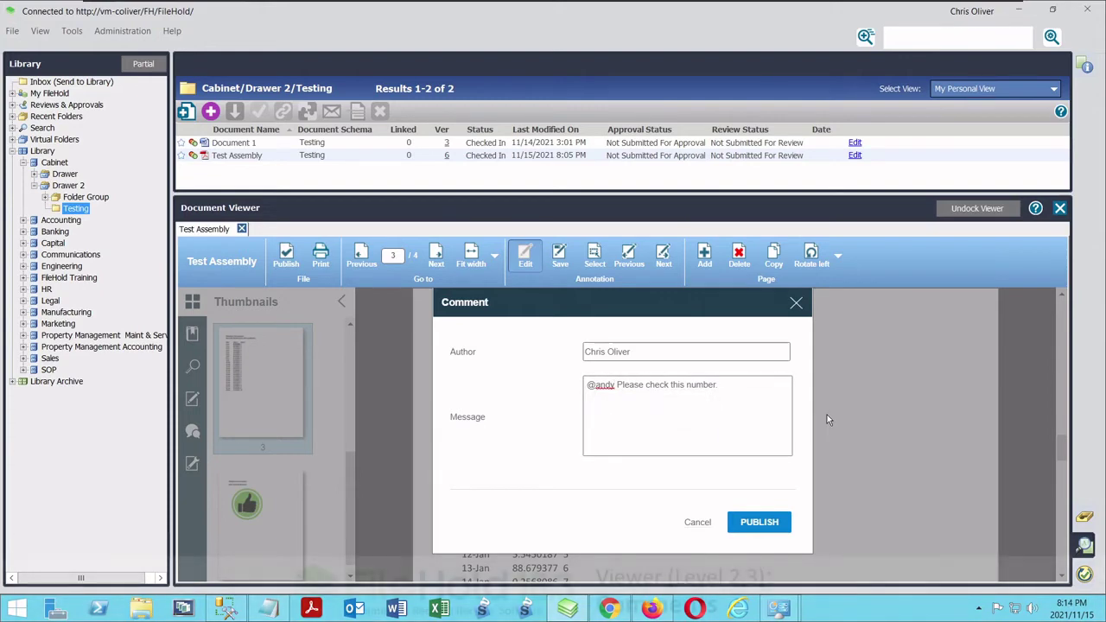
left_click(776, 521)
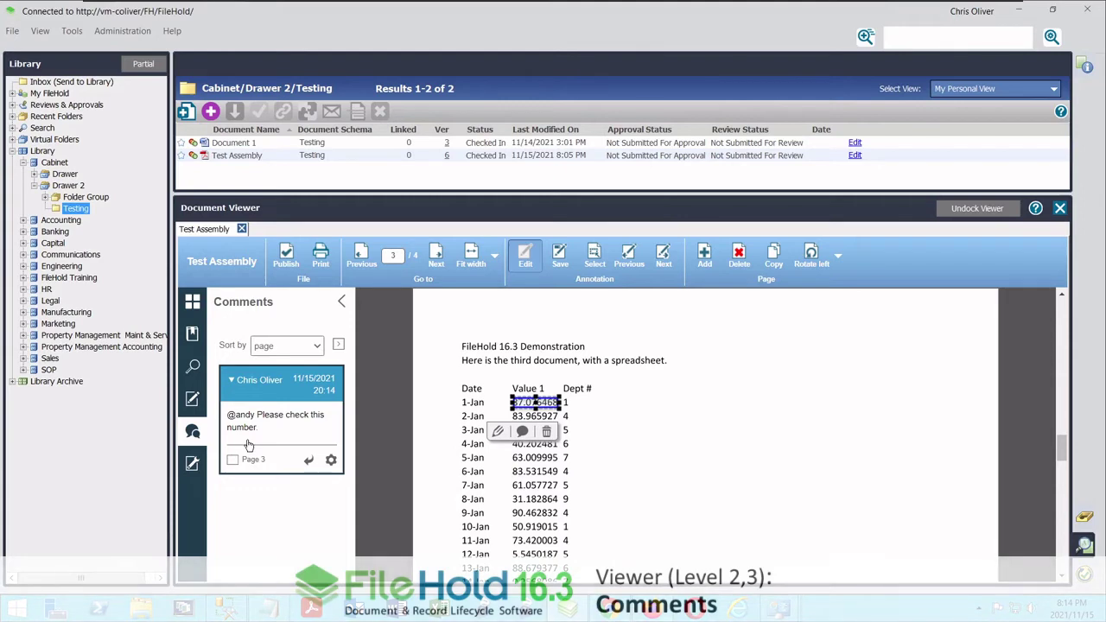
mouse_move(526, 408)
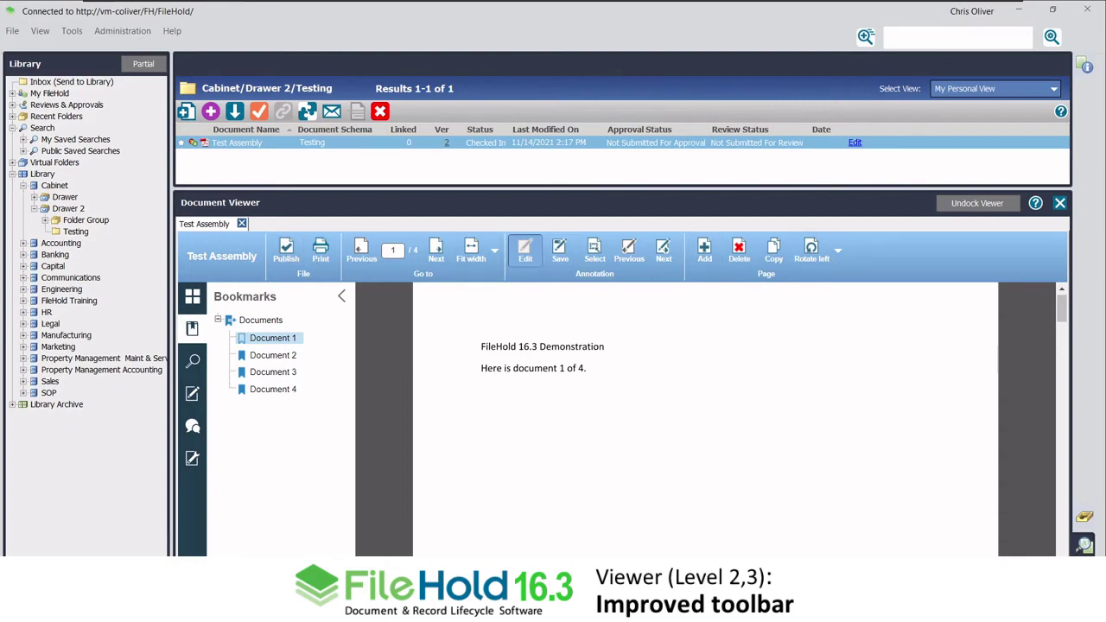
left_click_drag(481, 346, 605, 348)
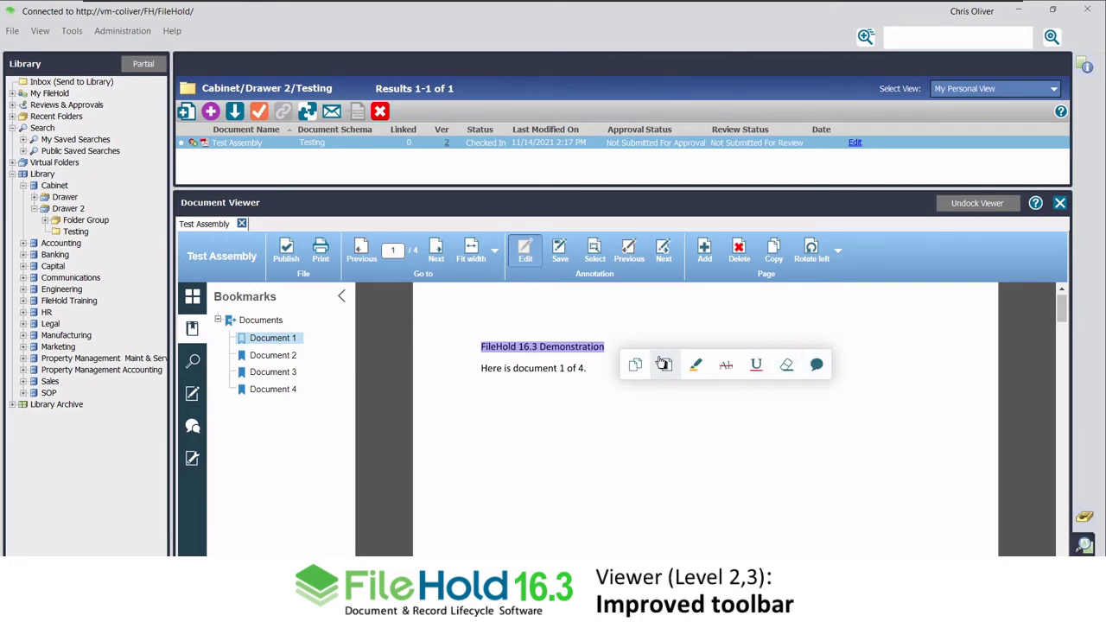
left_click(563, 444)
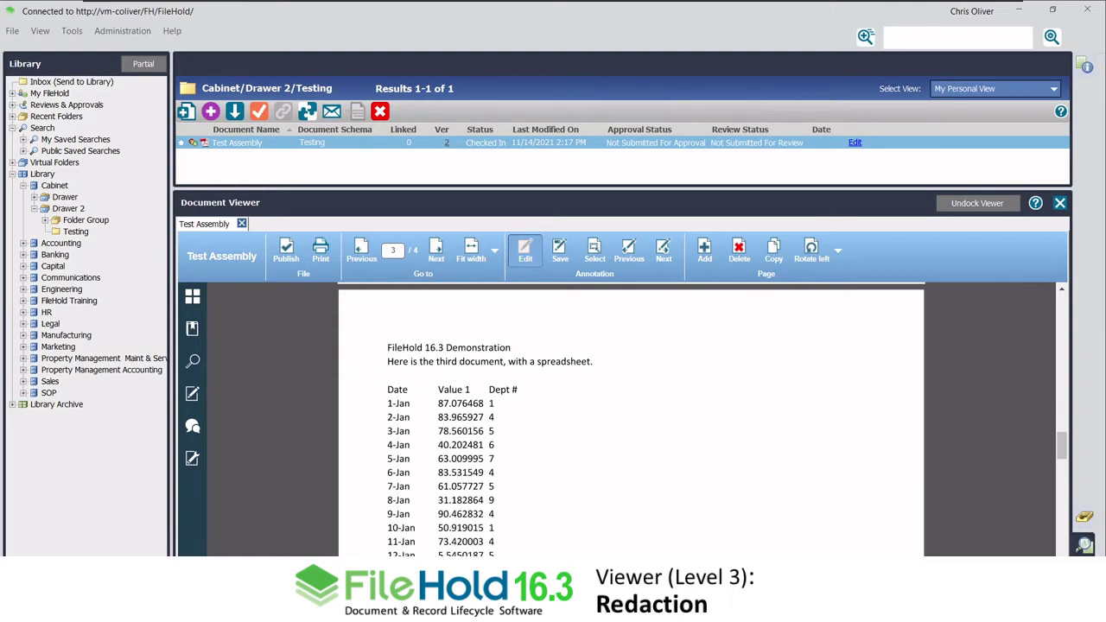
Redact the 1-Jan value 87.076468 on page 3 and publish Test Assembly as a new version
left_click_drag(438, 403, 483, 403)
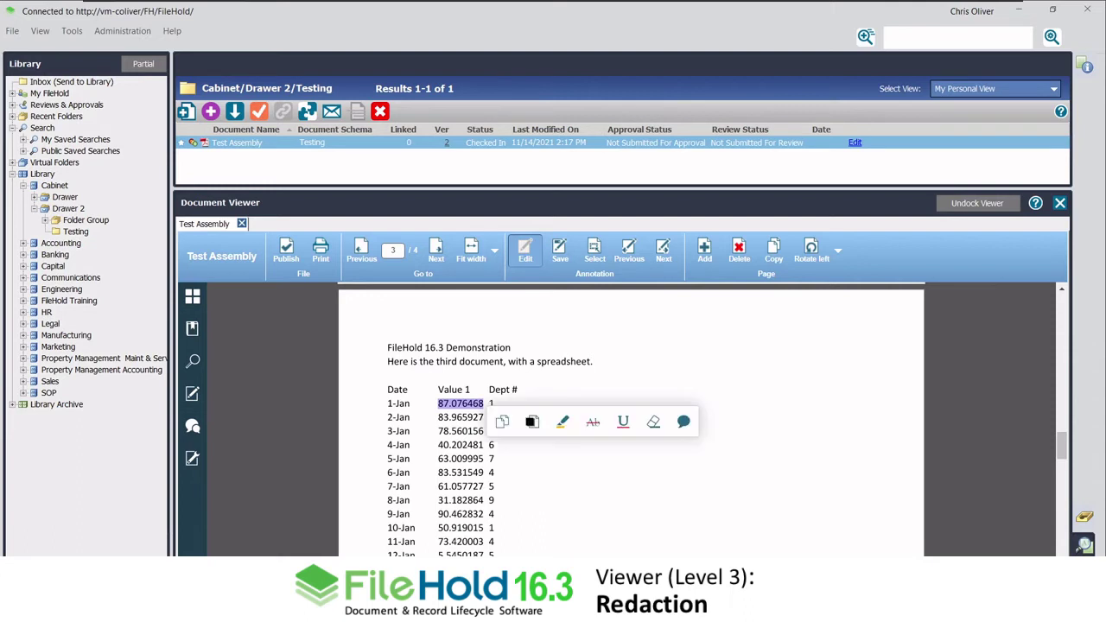
left_click(532, 422)
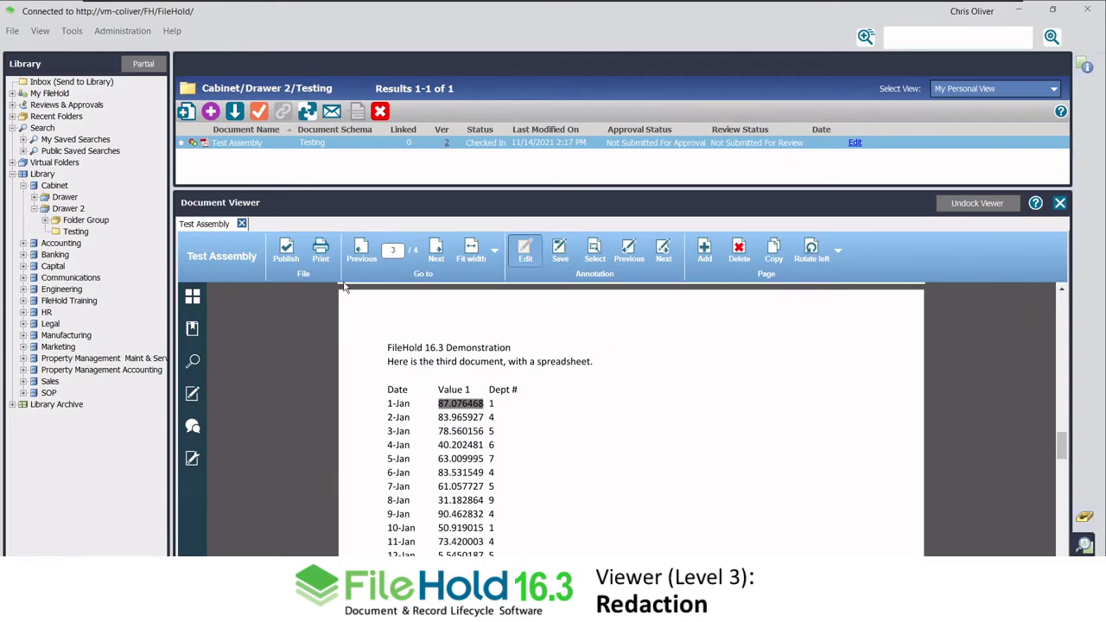
left_click(290, 255)
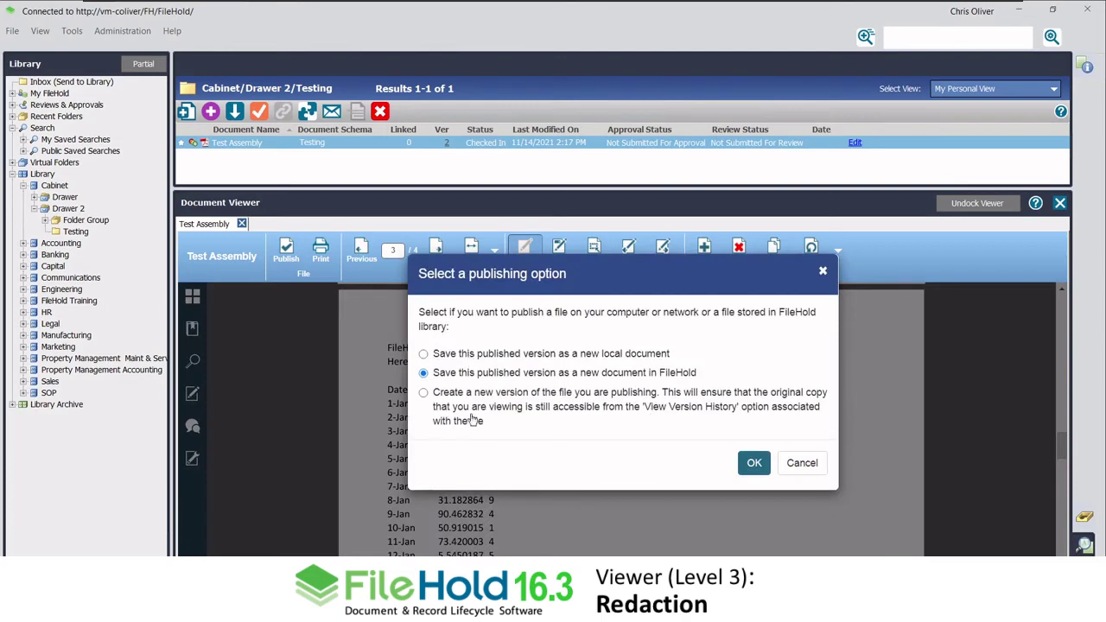
left_click(423, 393)
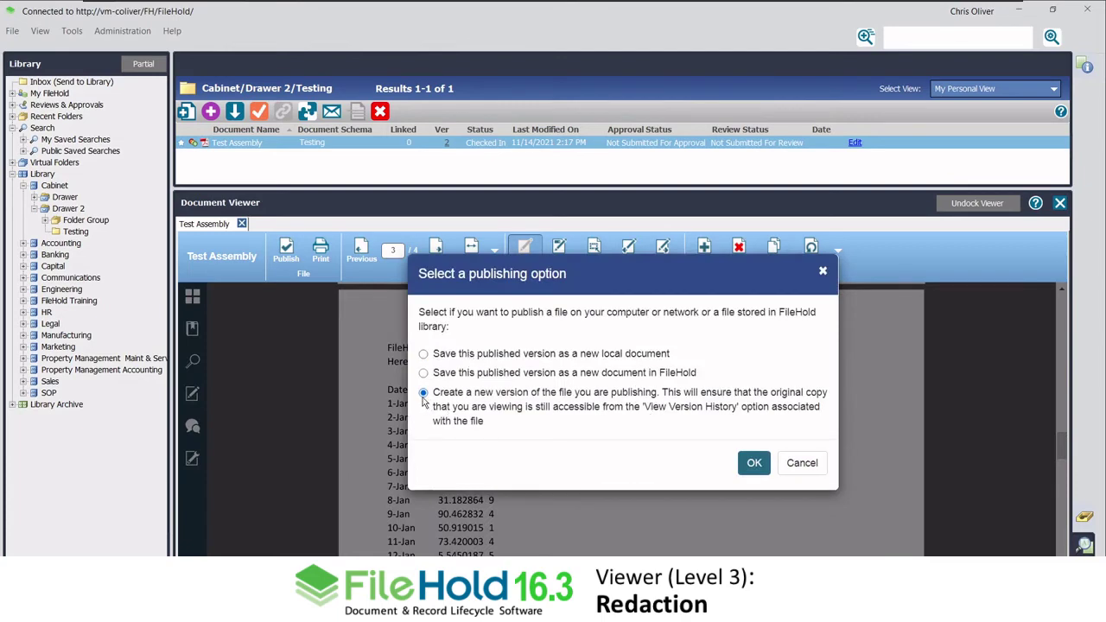
left_click(754, 463)
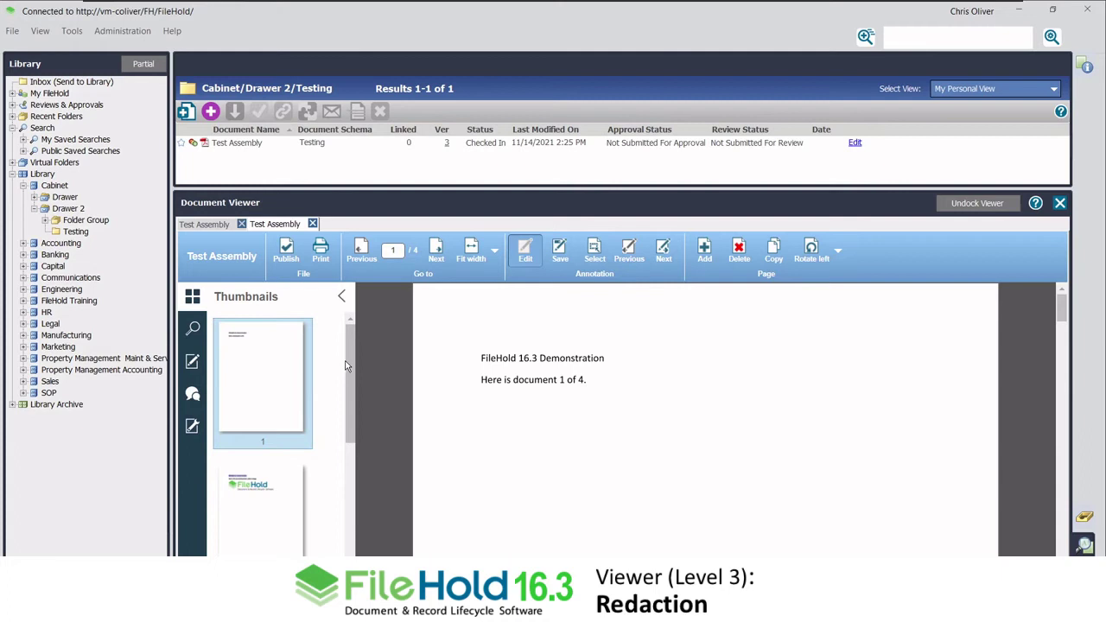
Show page 3 and compare the original Test Assembly tab with the redacted new version
left_click_drag(351, 386, 365, 466)
left_click(261, 427)
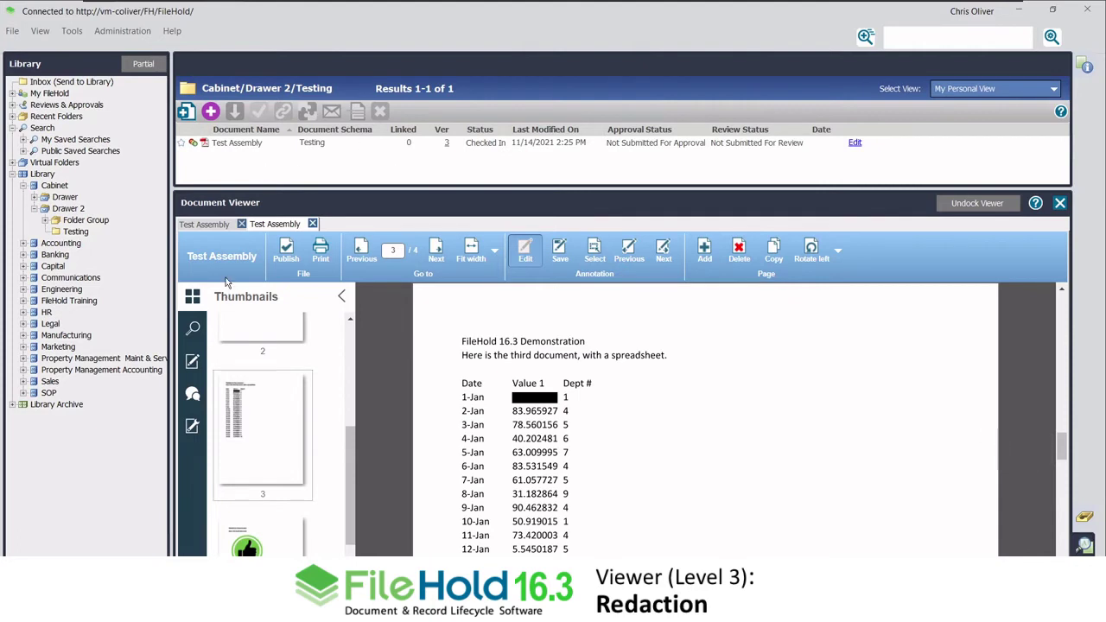
left_click(218, 227)
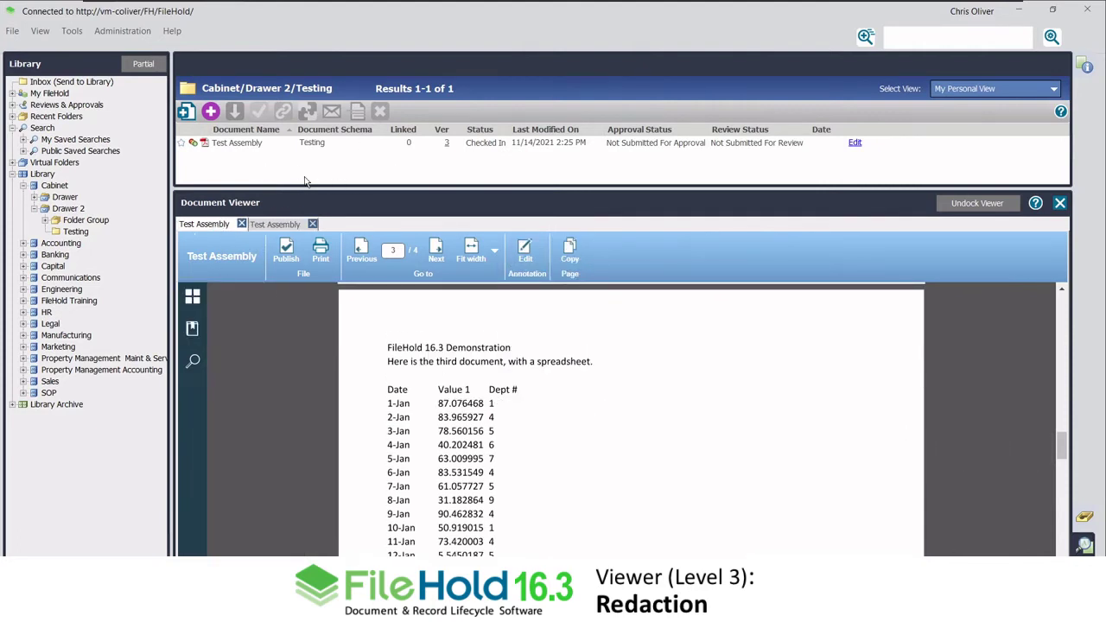
left_click(276, 225)
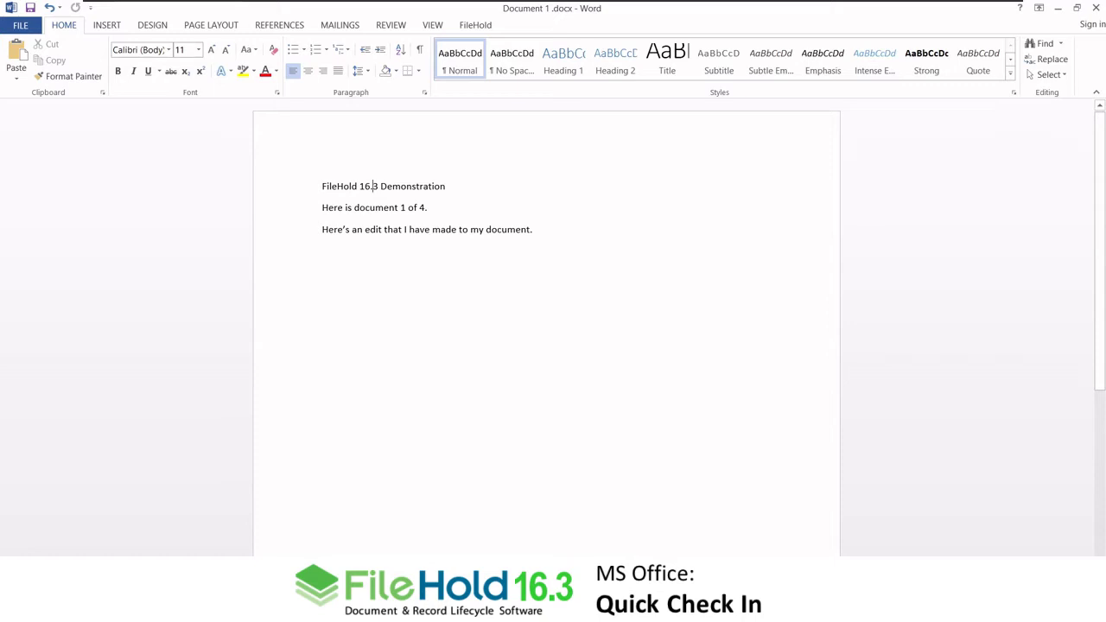
Quick check-in Document 1 to FileHold from Word's FileHold menu, then minimize Word
left_click(476, 27)
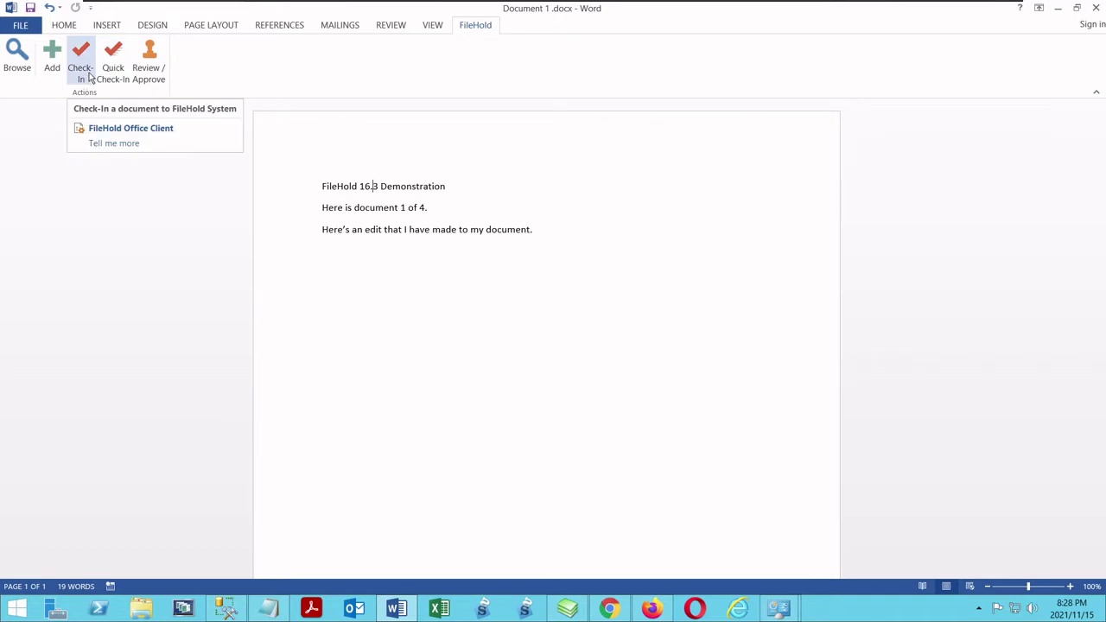
left_click(112, 69)
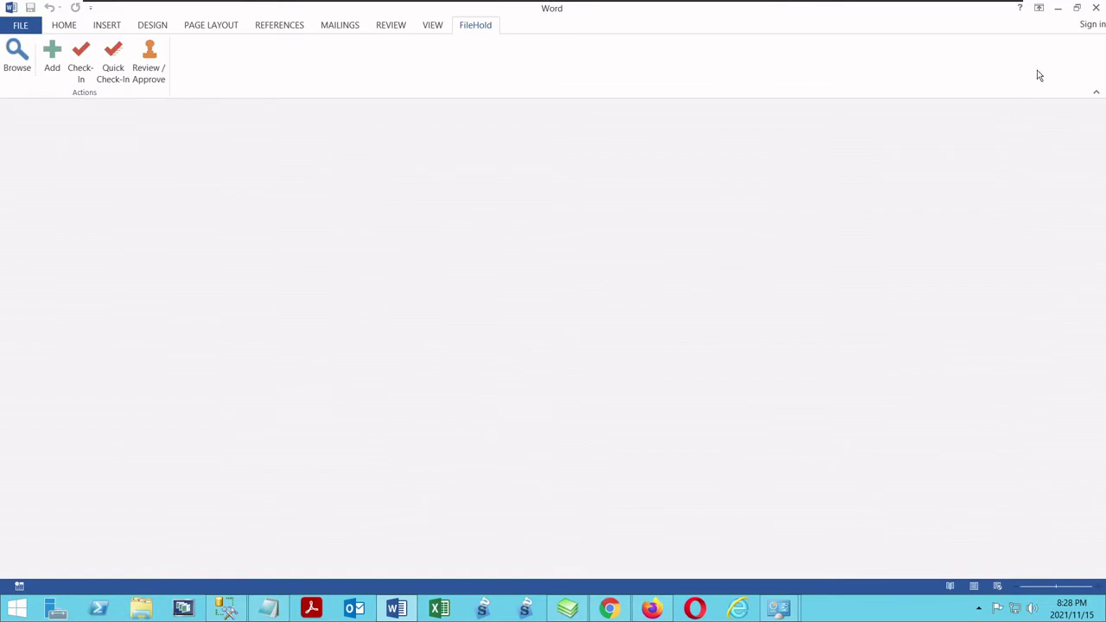
left_click(1058, 8)
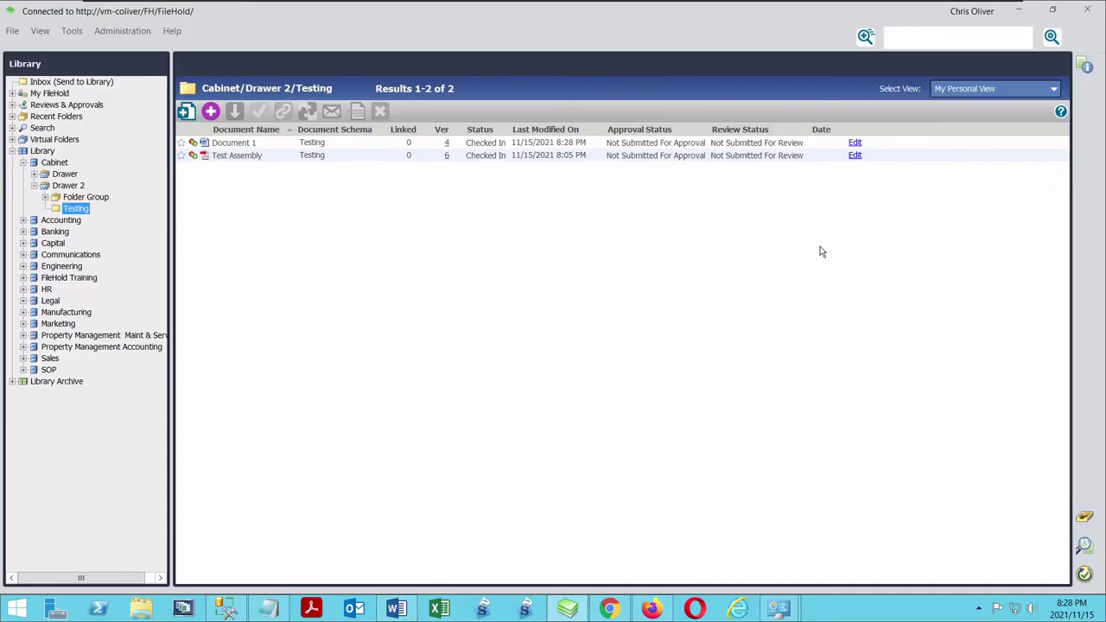
Pin the linked-documents panel and view links for Smith, Hemsworth and the 1997 - 2018 Hardcopies record
left_click(221, 144)
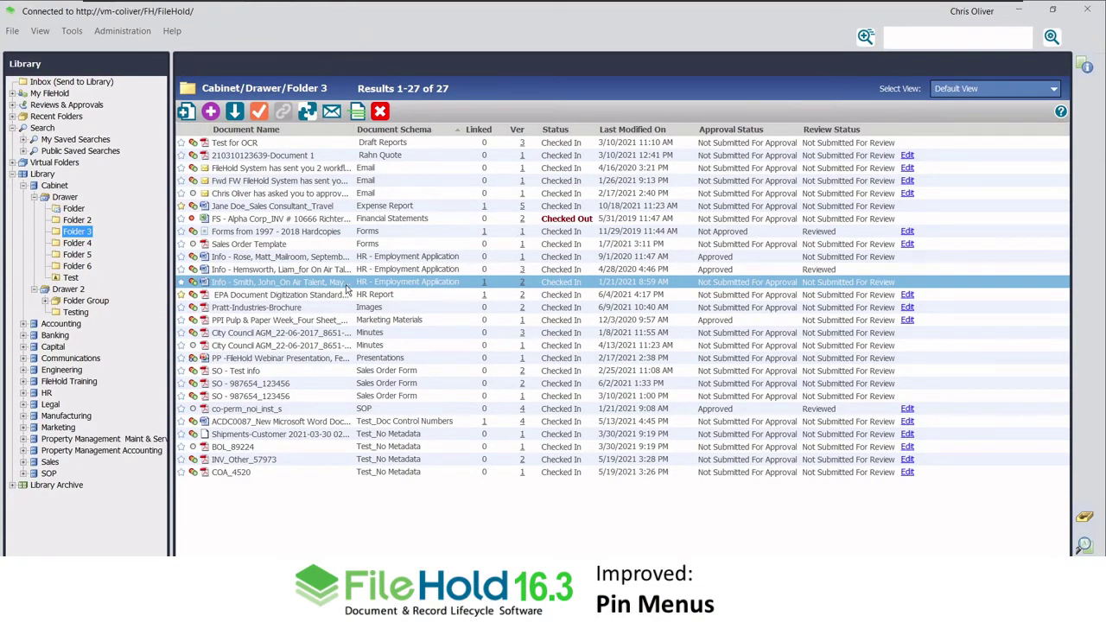
left_click(484, 282)
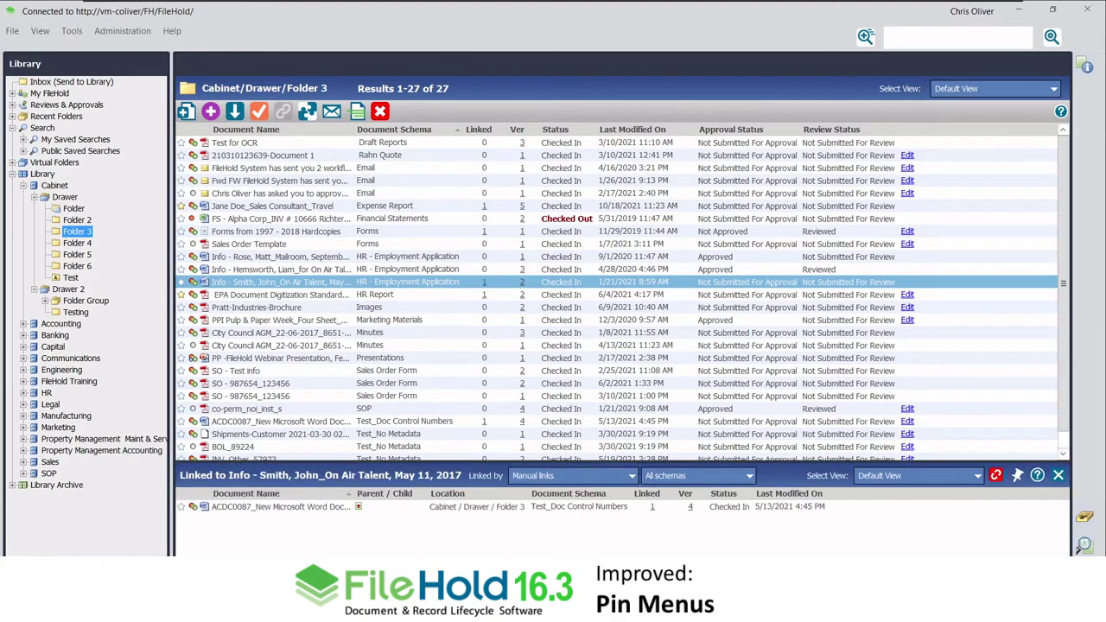
left_click(1017, 476)
left_click(424, 271)
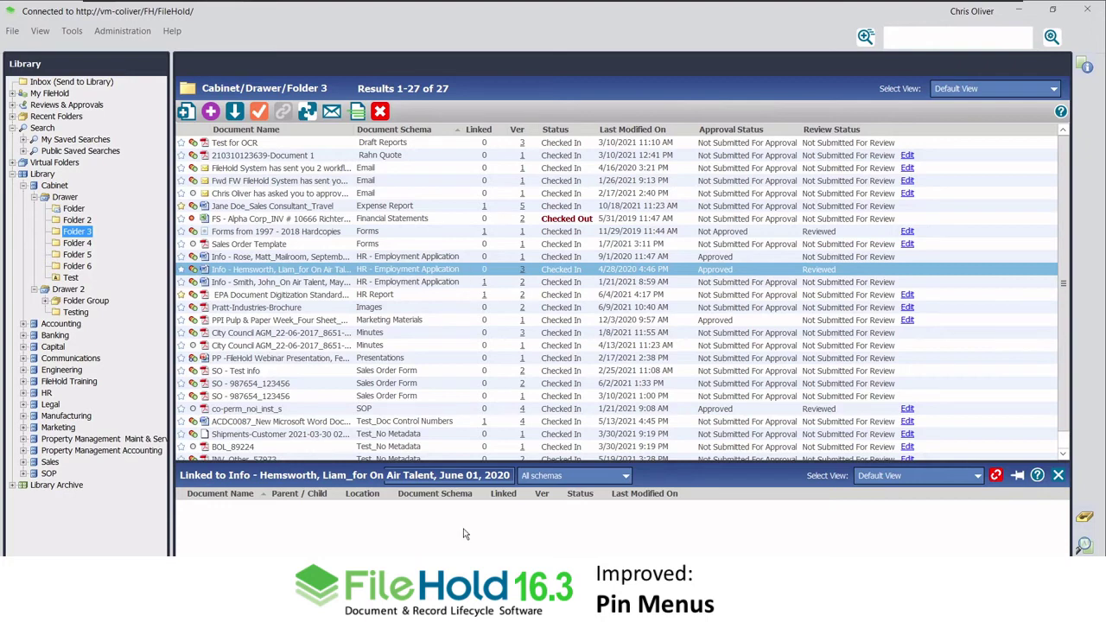
left_click(295, 234)
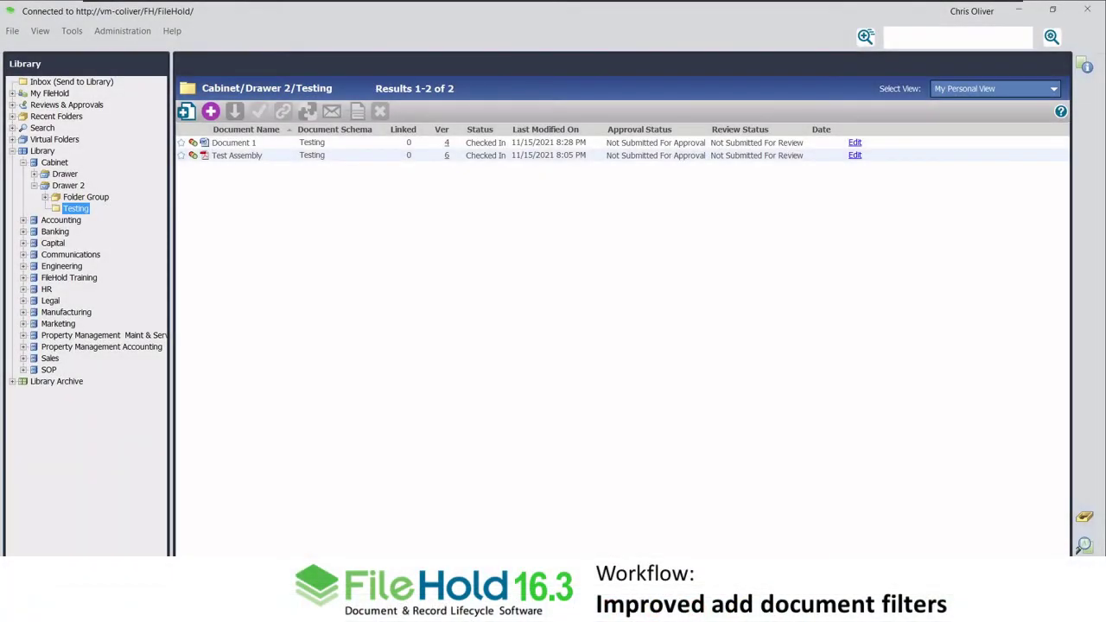
Add Document 1 to an existing workflow, filtering templates to SSC Invoices for Review
right_click(218, 148)
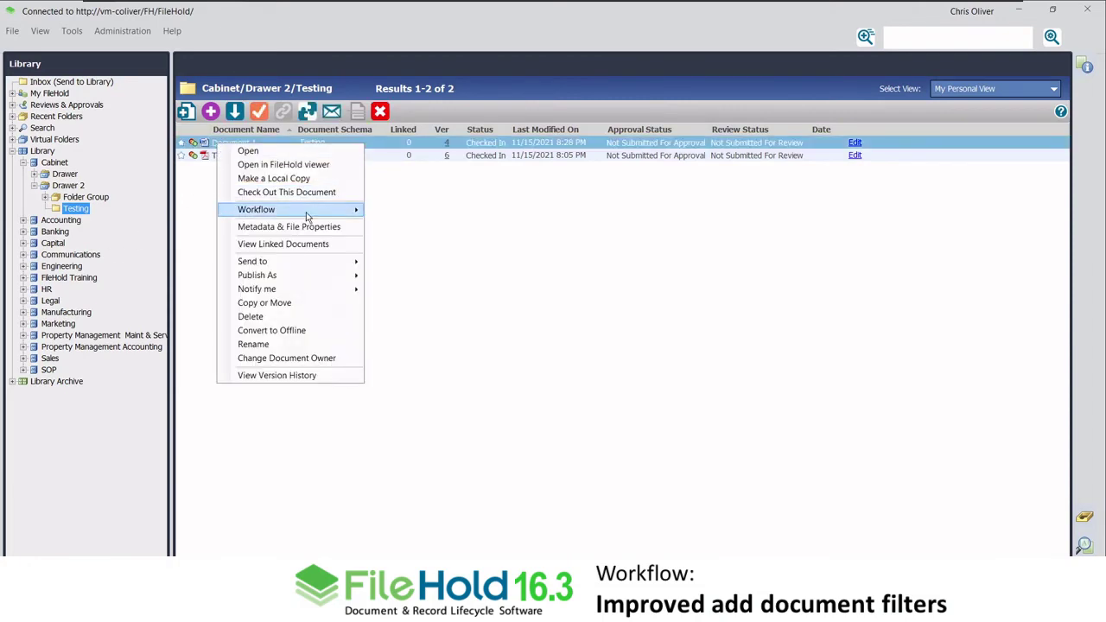
mouse_move(346, 210)
left_click(434, 211)
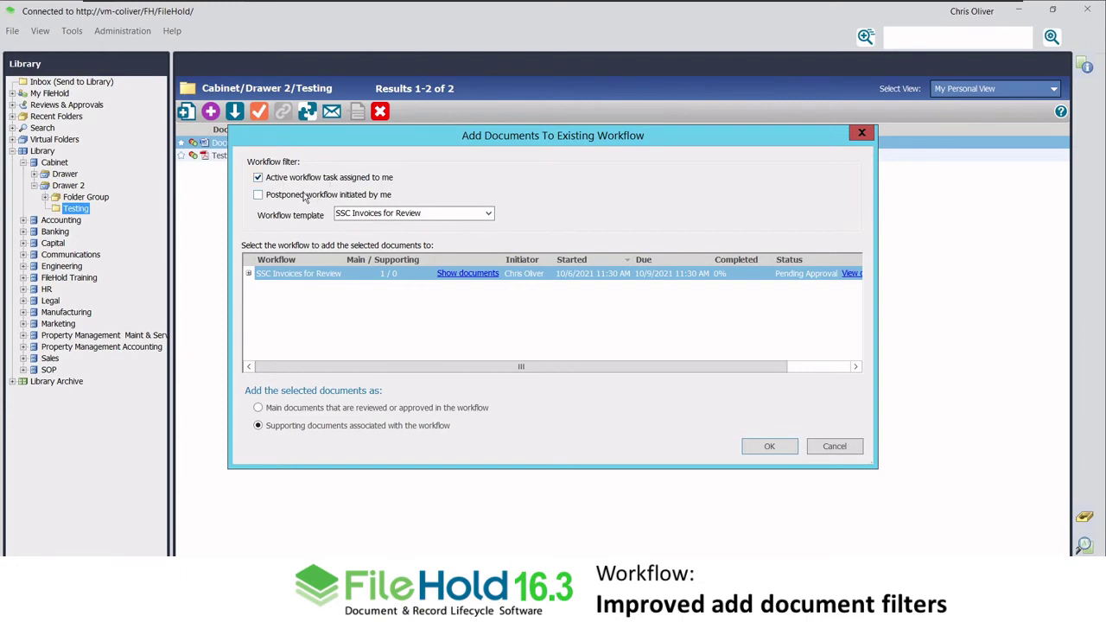
left_click(488, 214)
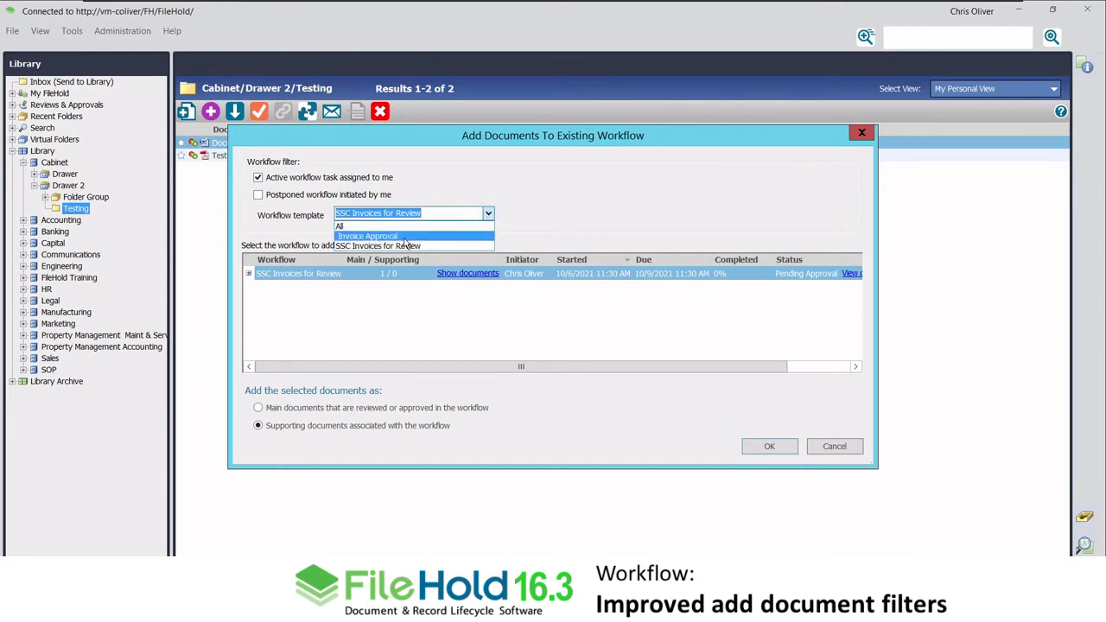
left_click(568, 228)
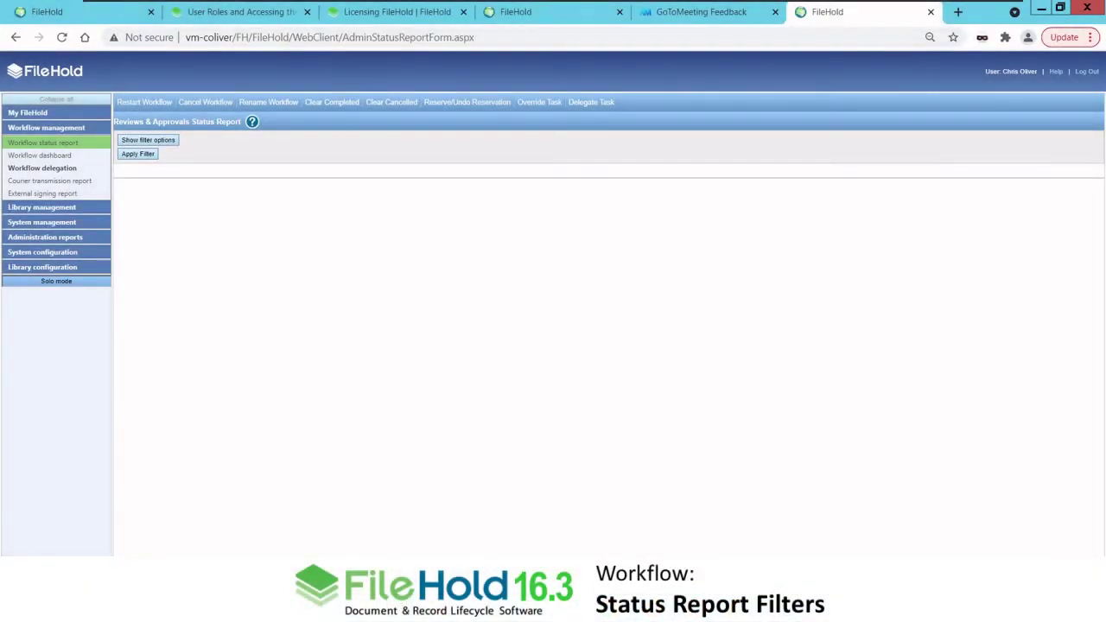
Pin the Date Started and Current activity participant is filters, then hide the other filter options
left_click(160, 141)
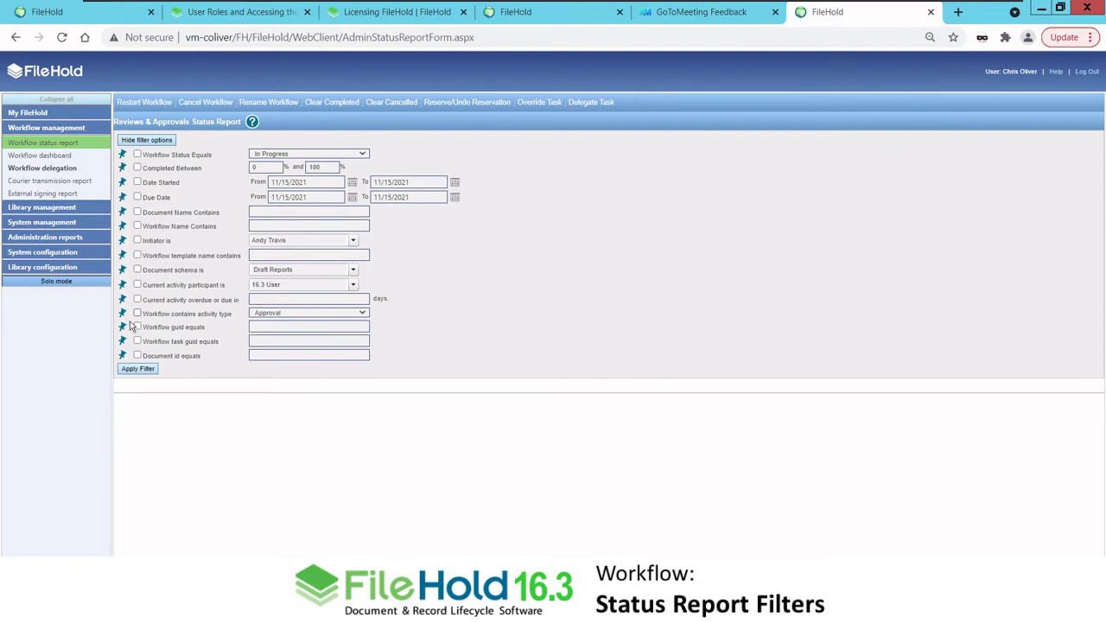
left_click(137, 212)
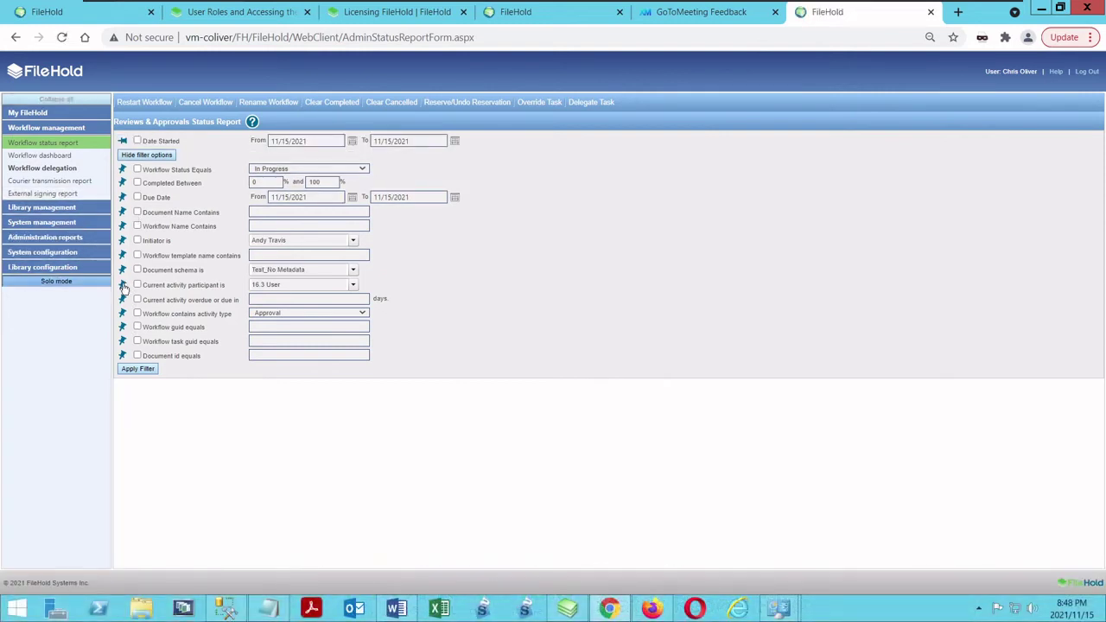
left_click(144, 369)
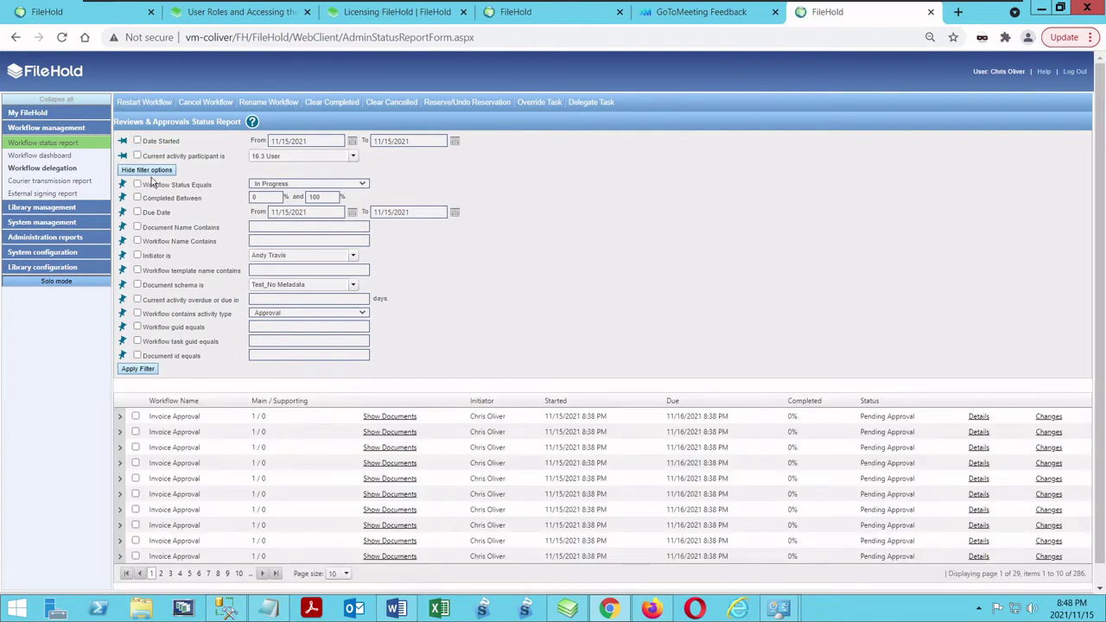
left_click(150, 172)
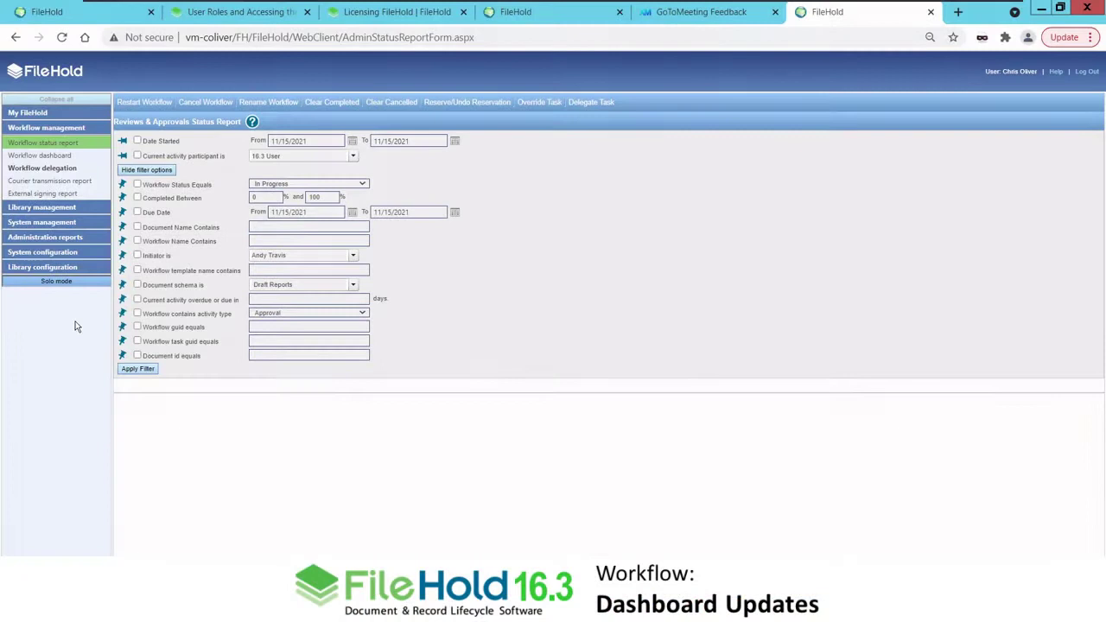
Open the workflow dashboard, list the SSC Invoices for Review slice's workflows, then return to the pie chart
left_click(41, 159)
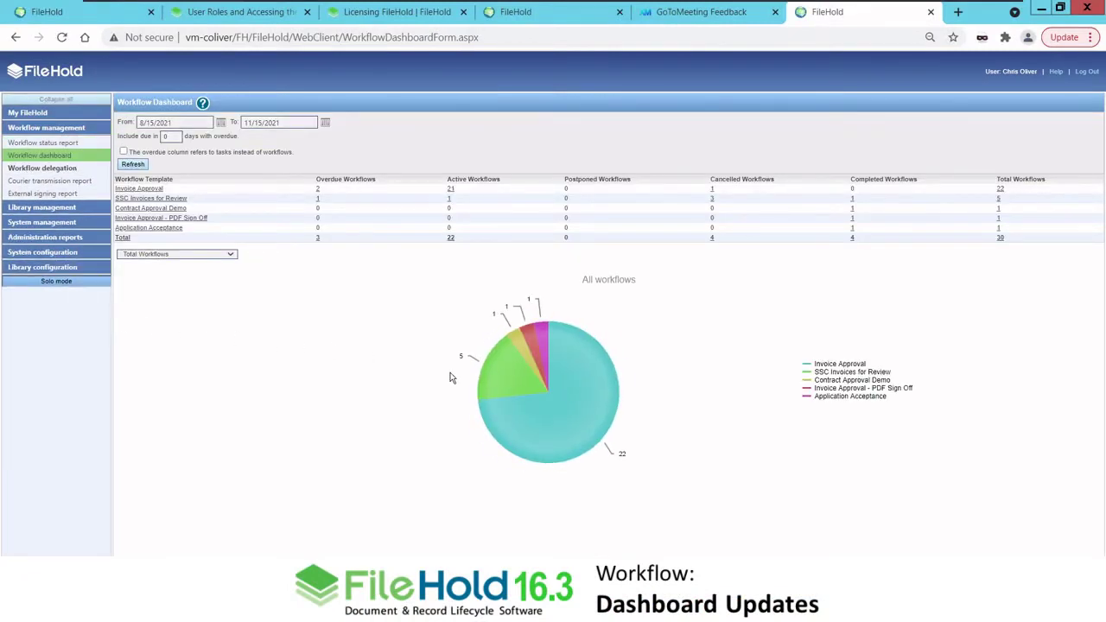
mouse_move(484, 384)
mouse_move(534, 340)
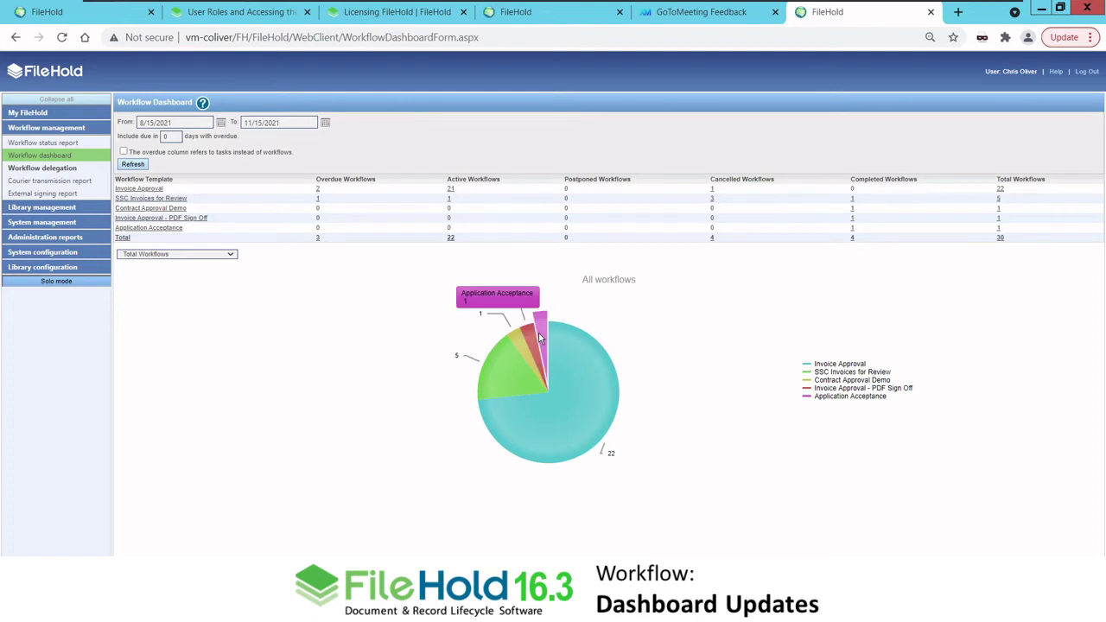
left_click(509, 380)
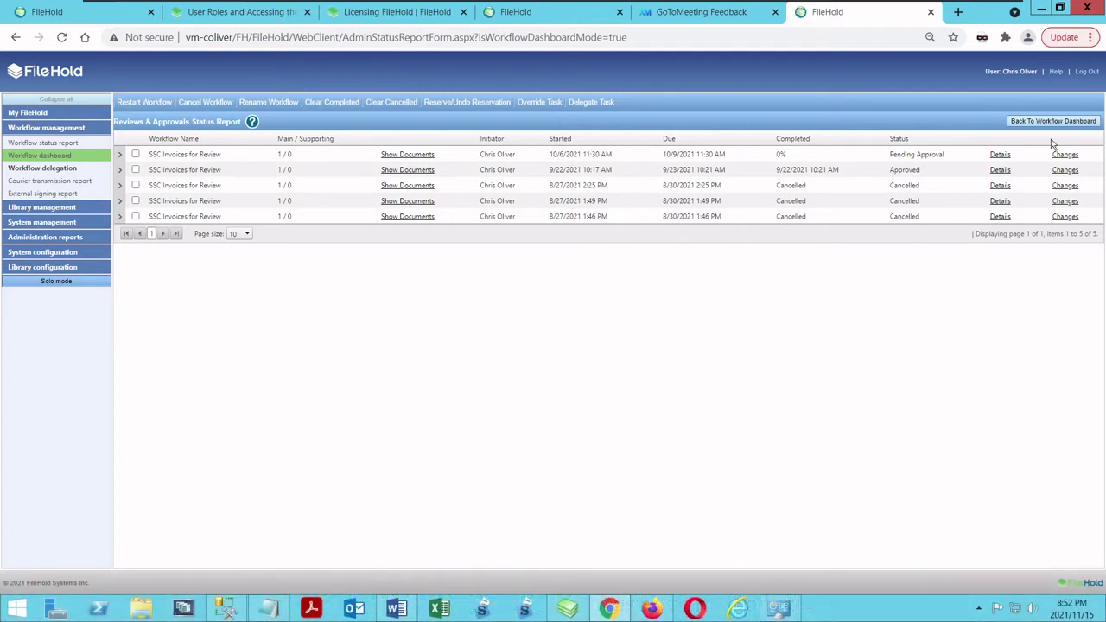
left_click(1057, 122)
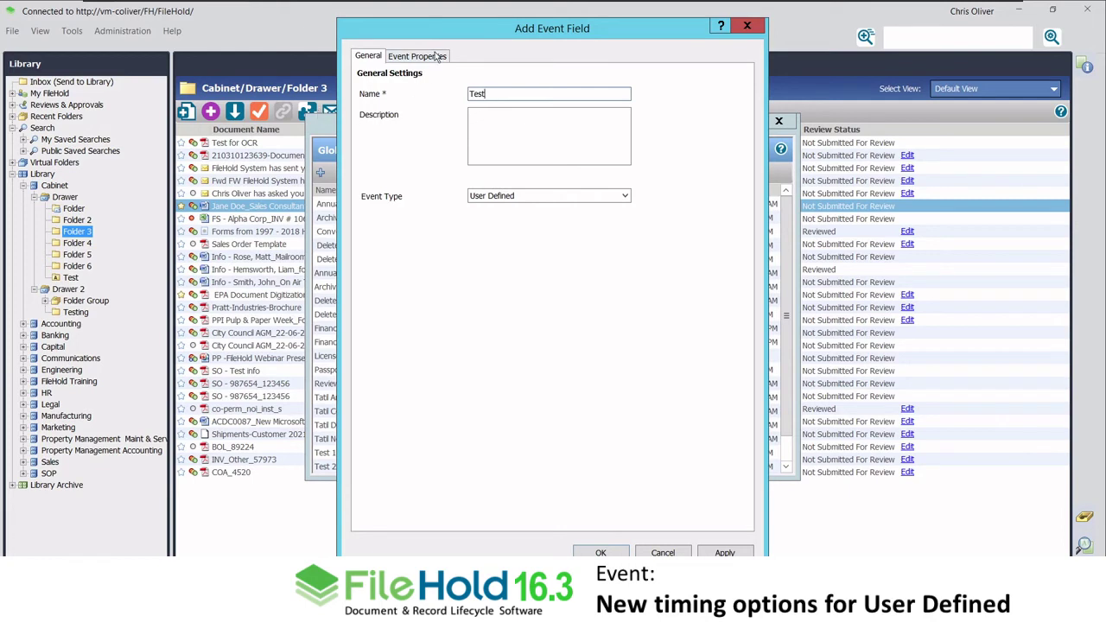
On the Test event's Event Properties tab, keep Align date to set to None
left_click(408, 58)
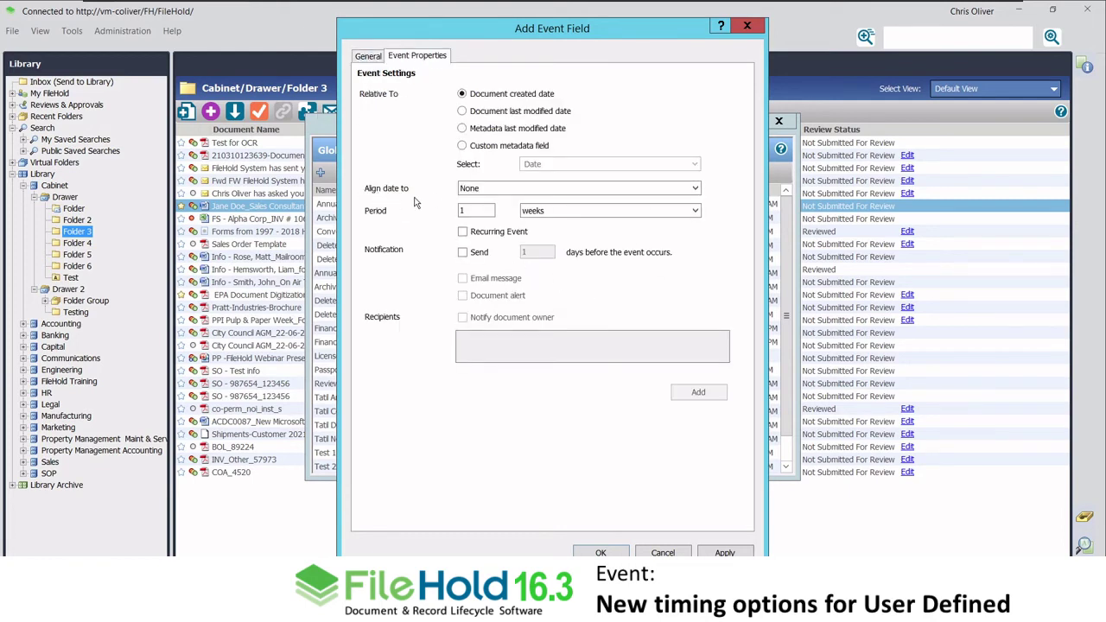
left_click(697, 194)
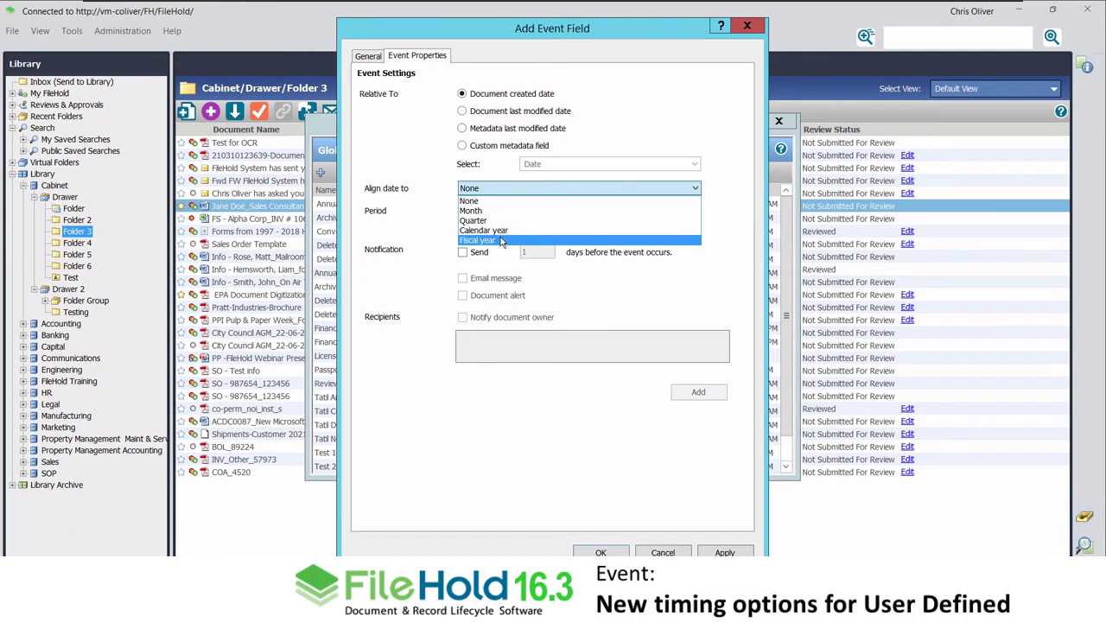
left_click(427, 267)
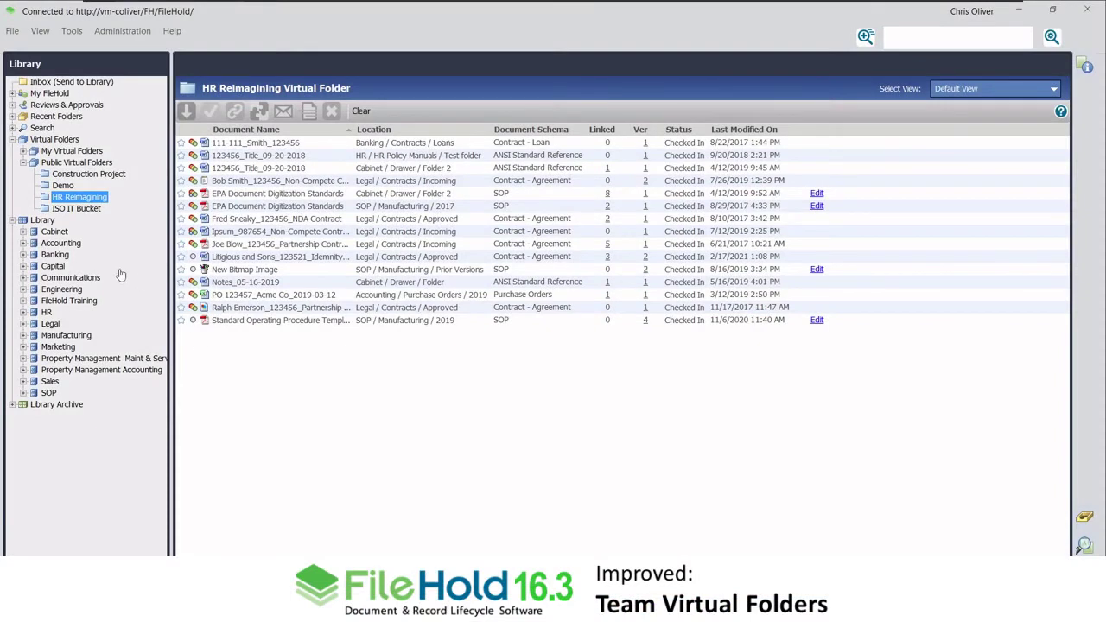
In HR Reimagining's properties, tick both publisher-and-higher add and remove document options
right_click(72, 199)
left_click(110, 232)
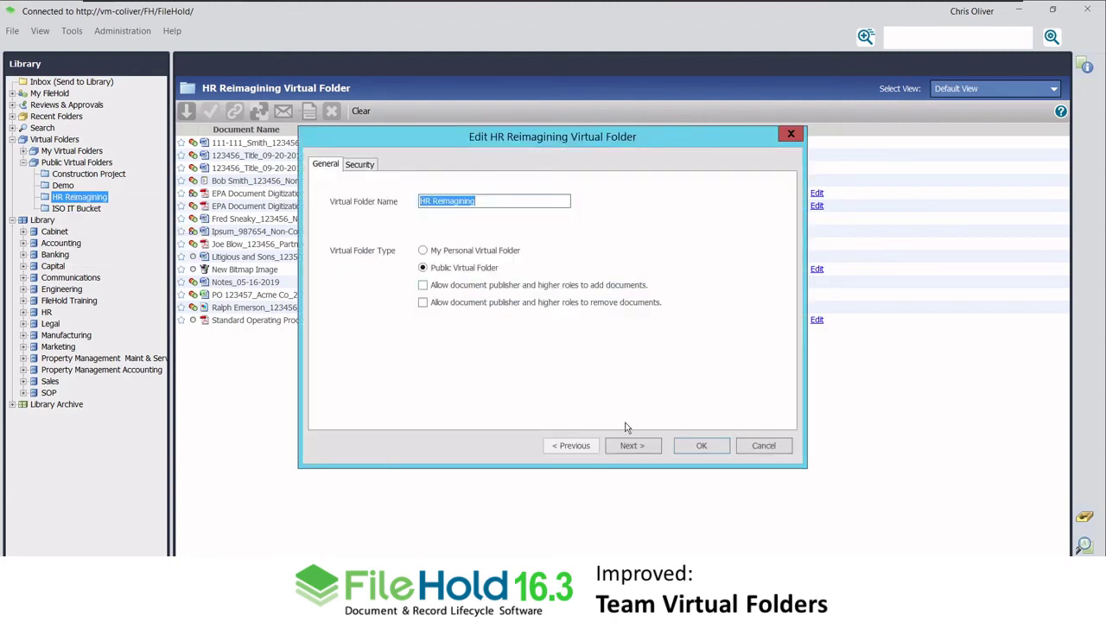
left_click(423, 286)
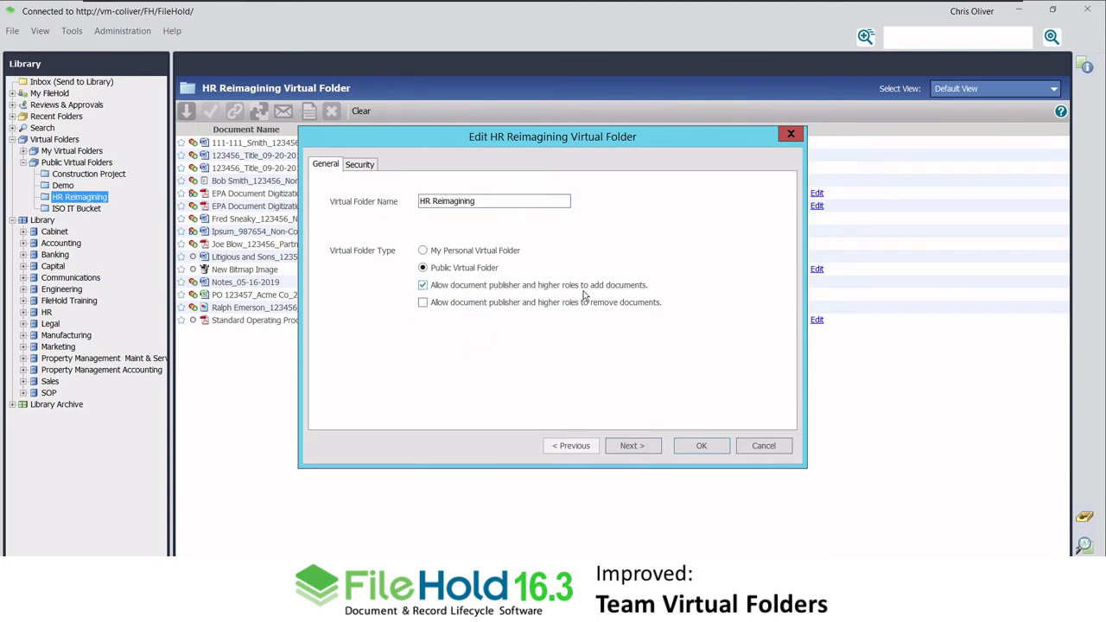
left_click(423, 304)
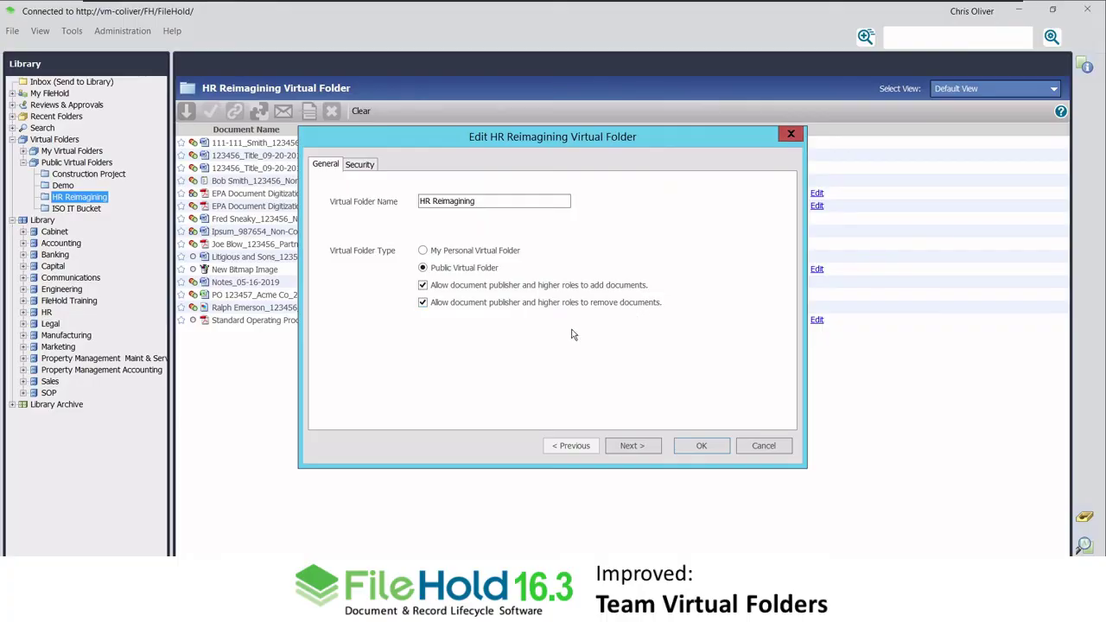